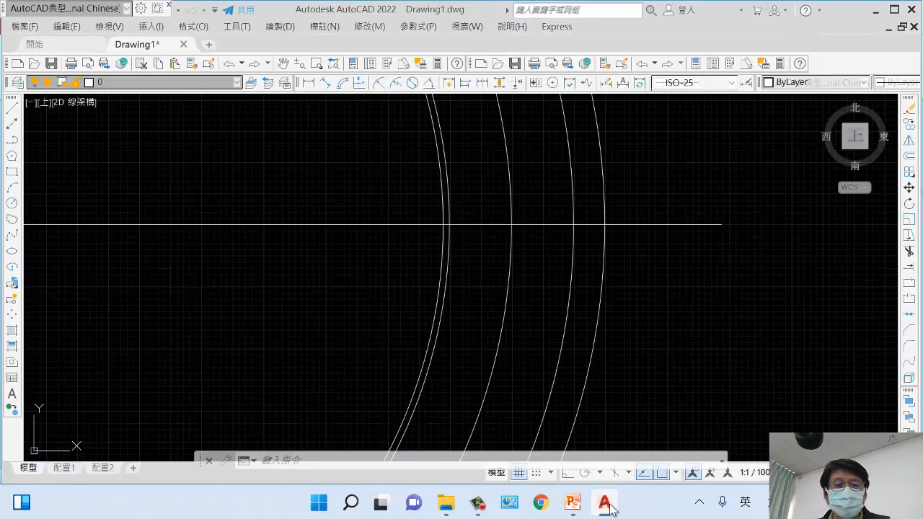
Draw two connected lines from the horizontal line's outer end, one steeply upward and one sloping slightly down to the right.
scroll(488, 338, "down", 5)
middle_click_drag(482, 252, 416, 234)
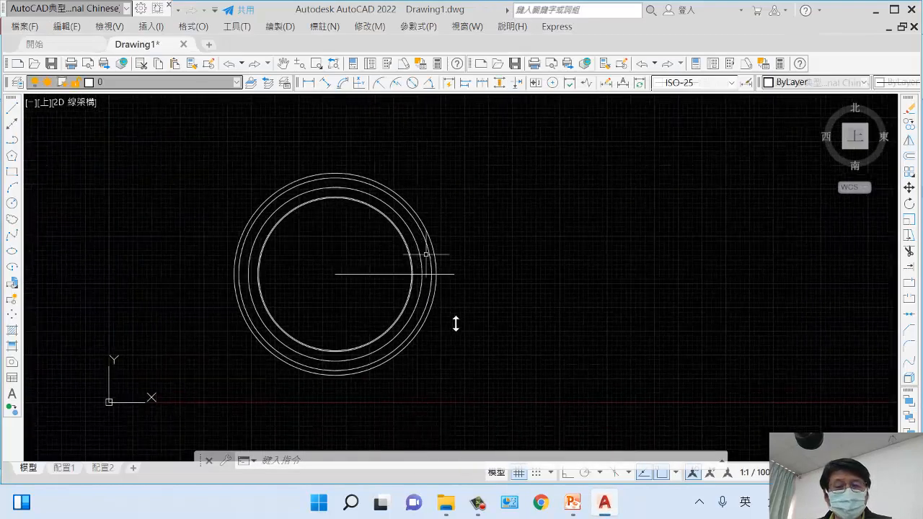
left_click(315, 460)
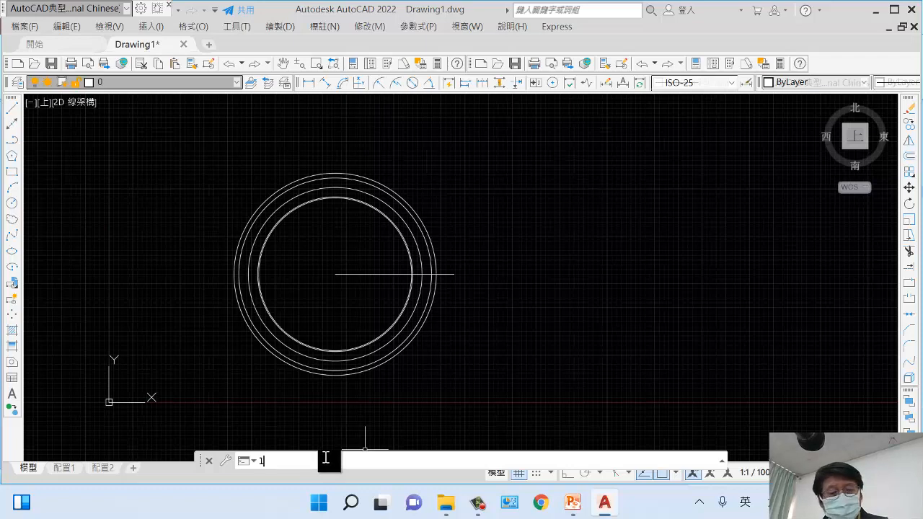
type("l")
key("Return")
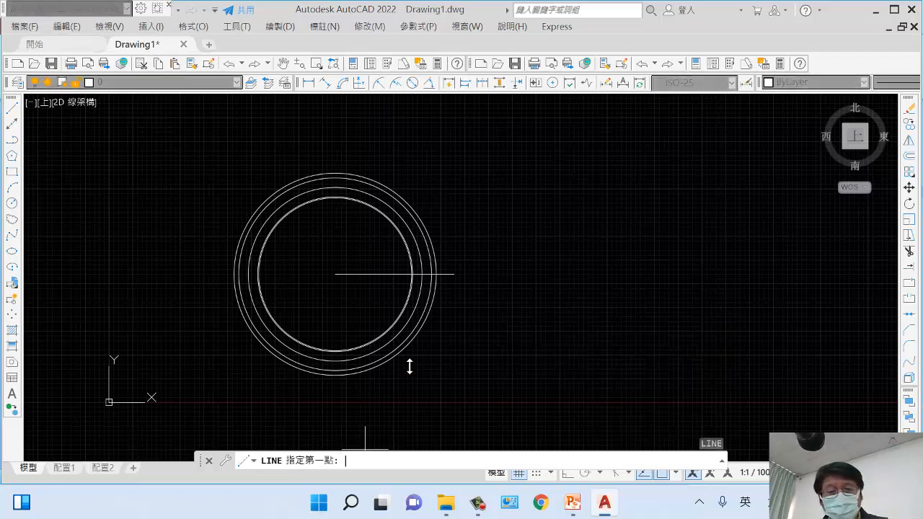
left_click(454, 274)
left_click(469, 127)
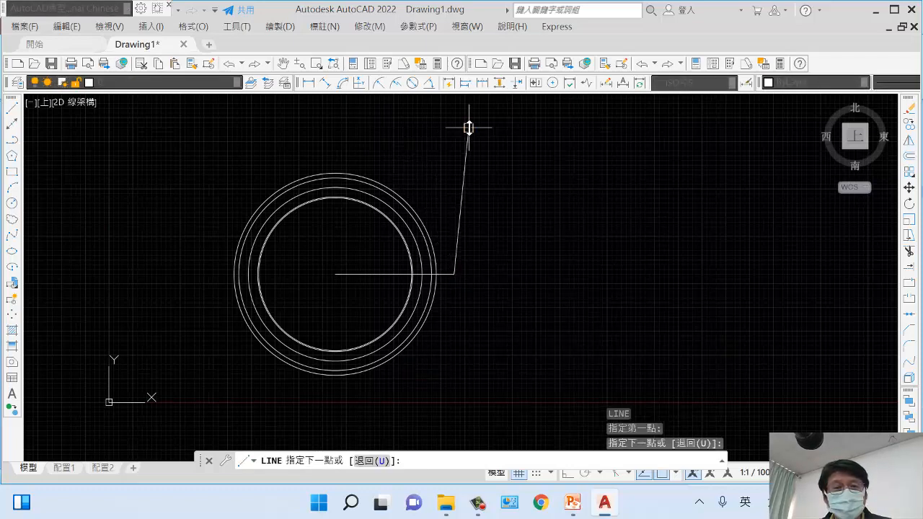
left_click(721, 152)
key("Return")
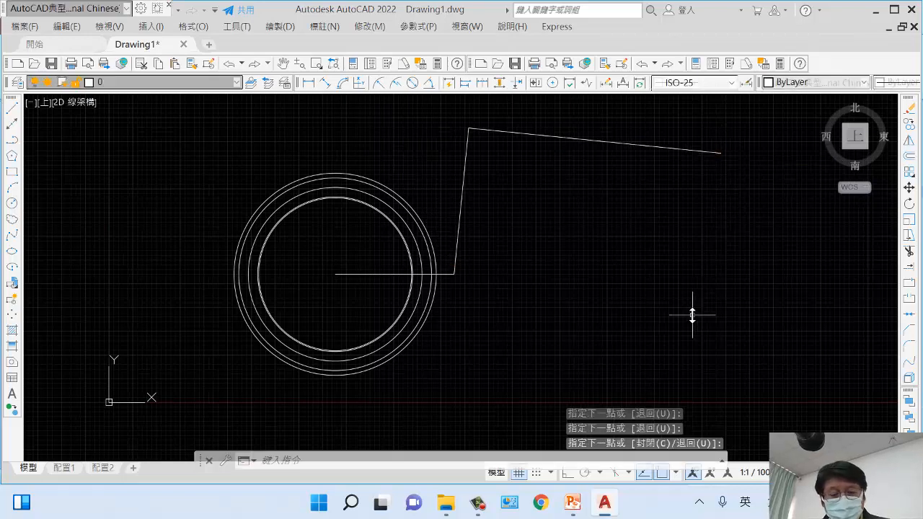
Draw a circle centred on the free end of the new lines and passing through the horizontal line's outer end.
type("c")
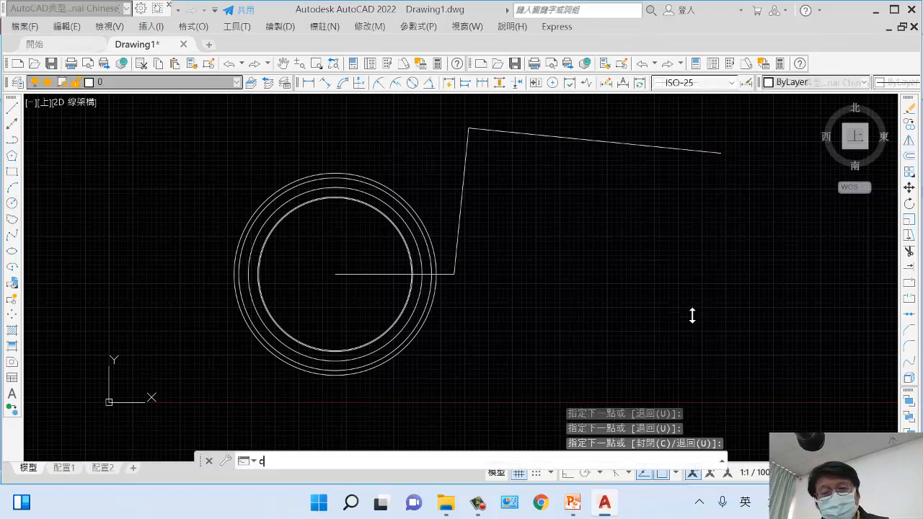
key("Return")
left_click(721, 152)
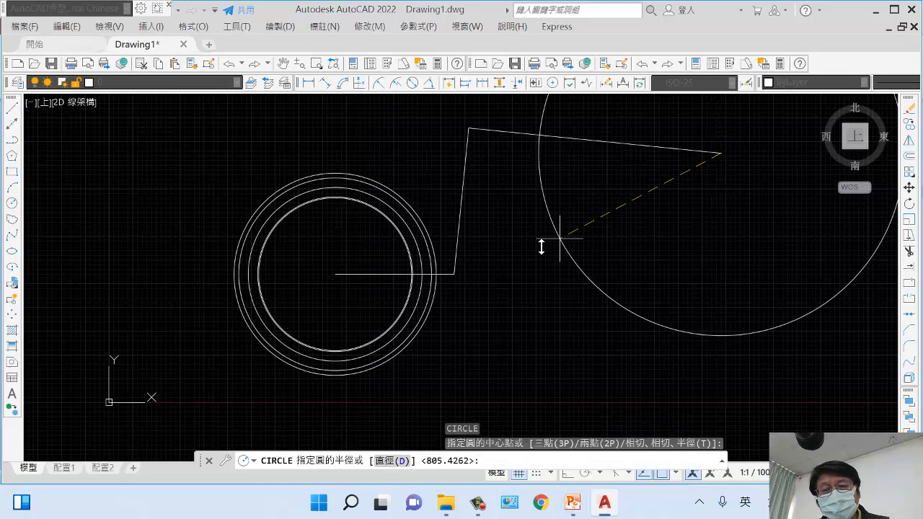
left_click(454, 273)
scroll(597, 261, "down", 4)
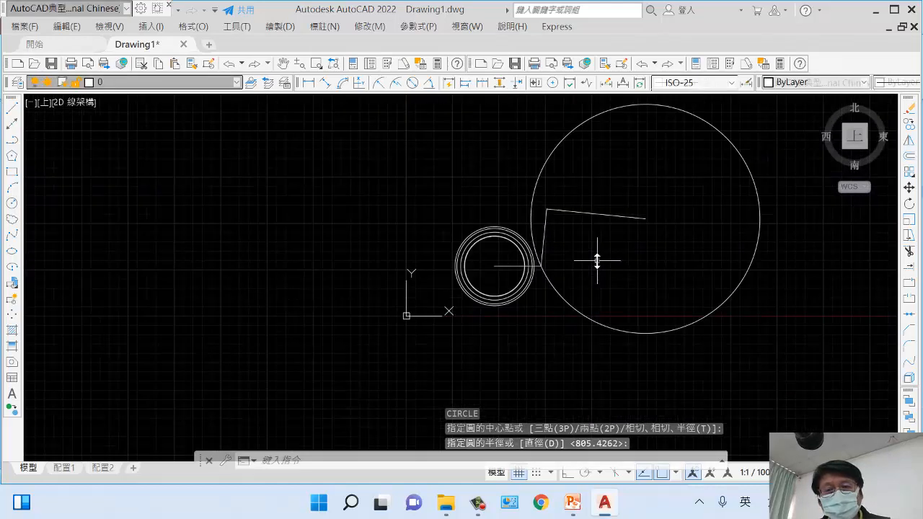
scroll(470, 265, "up", 2)
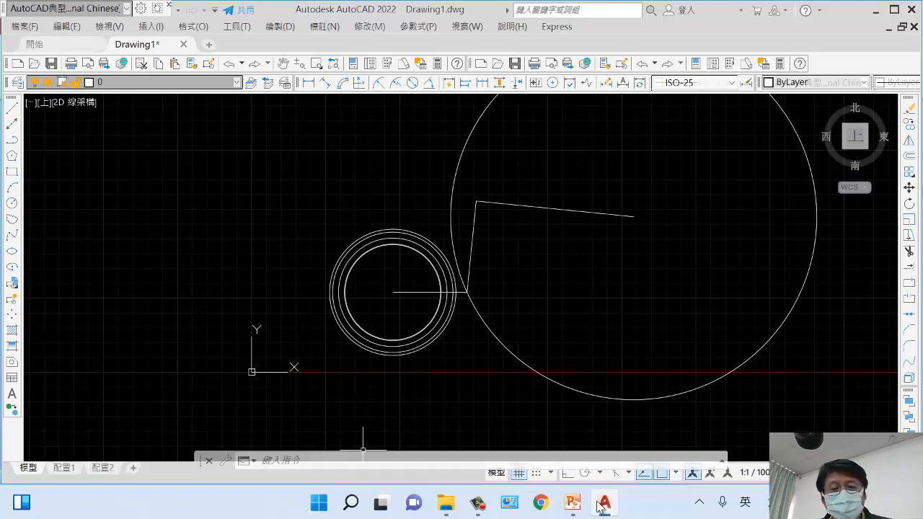
Switch to PowerPoint to review the 精簡指令 slide on editing program parameters, and return to the AutoCAD drawing.
left_click(572, 503)
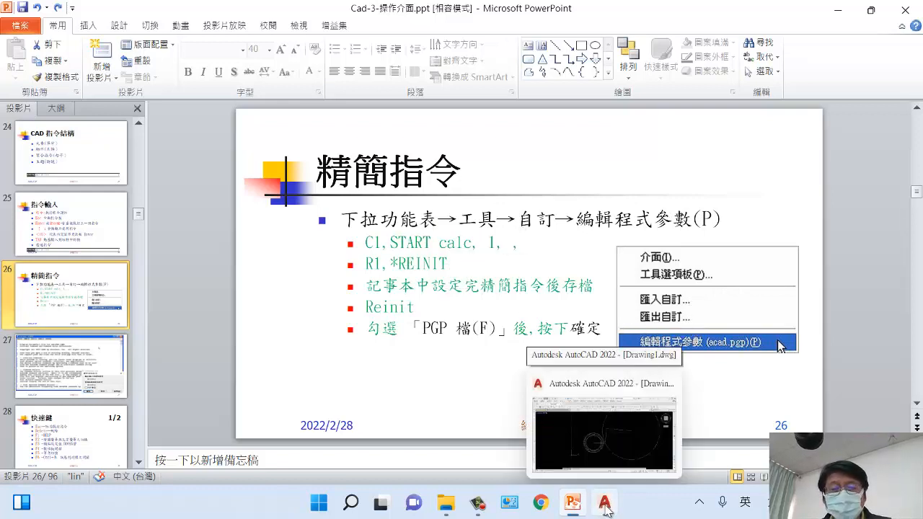
left_click(537, 397)
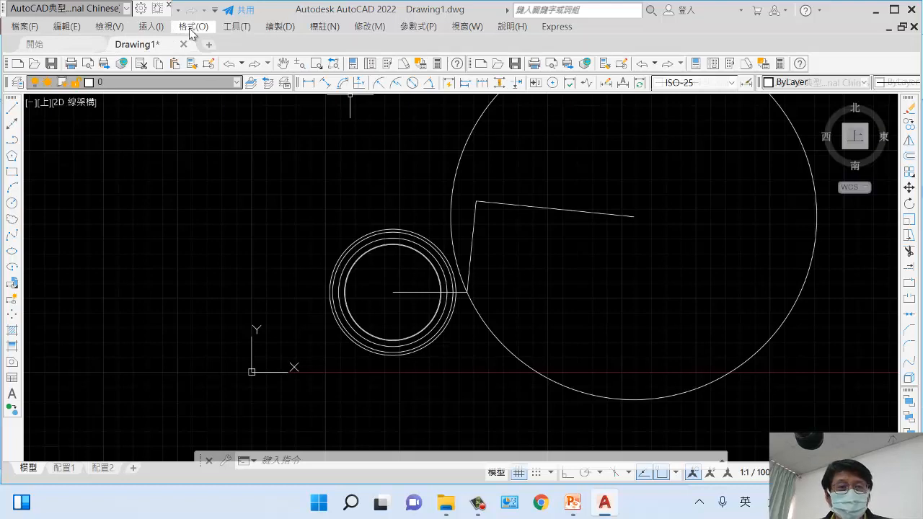
left_click(572, 503)
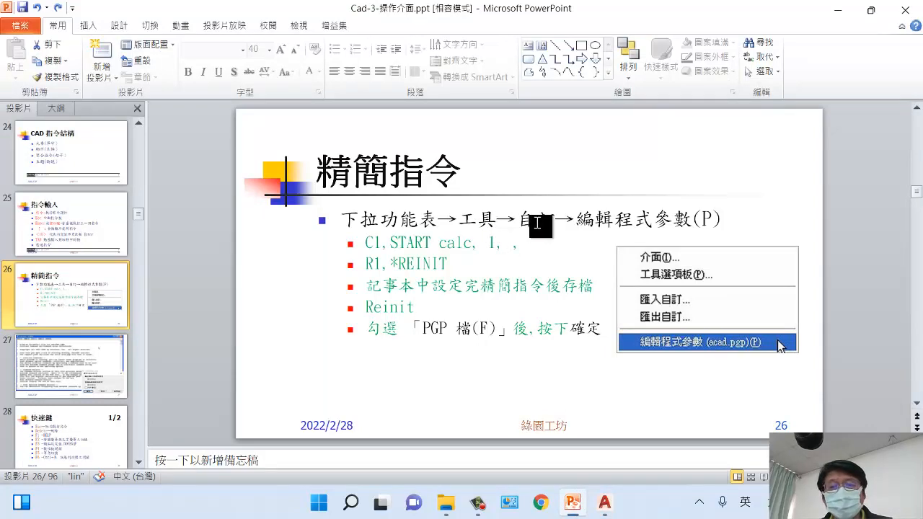
left_click(606, 502)
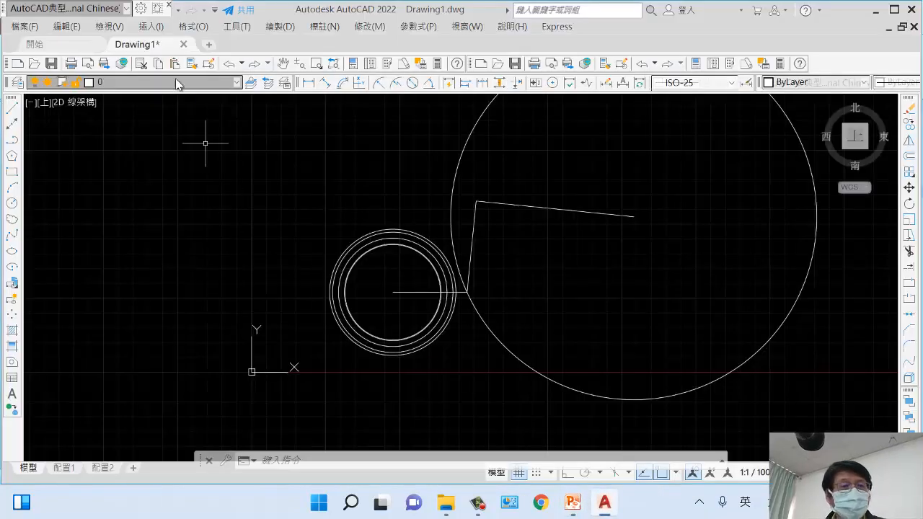
Open the acad.pgp program parameters file in Notepad to view its command alias definitions, and minimize it.
left_click(246, 29)
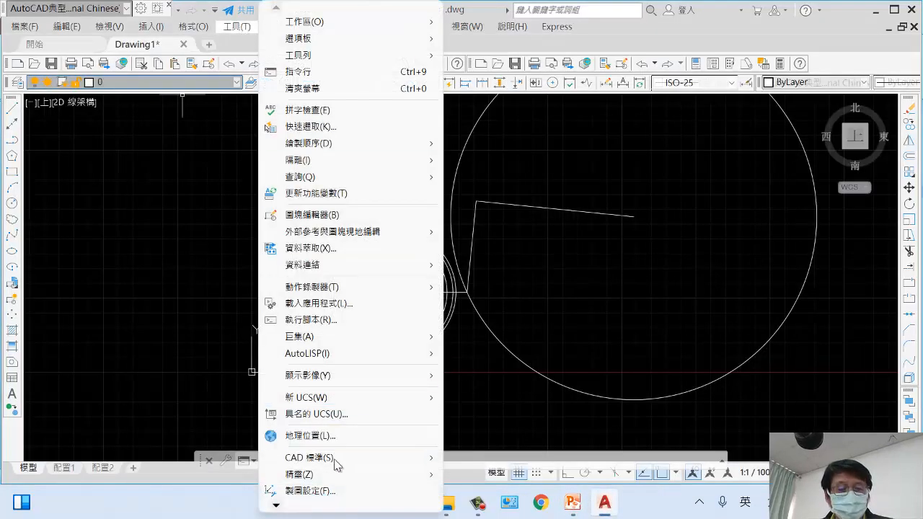
mouse_move(299, 508)
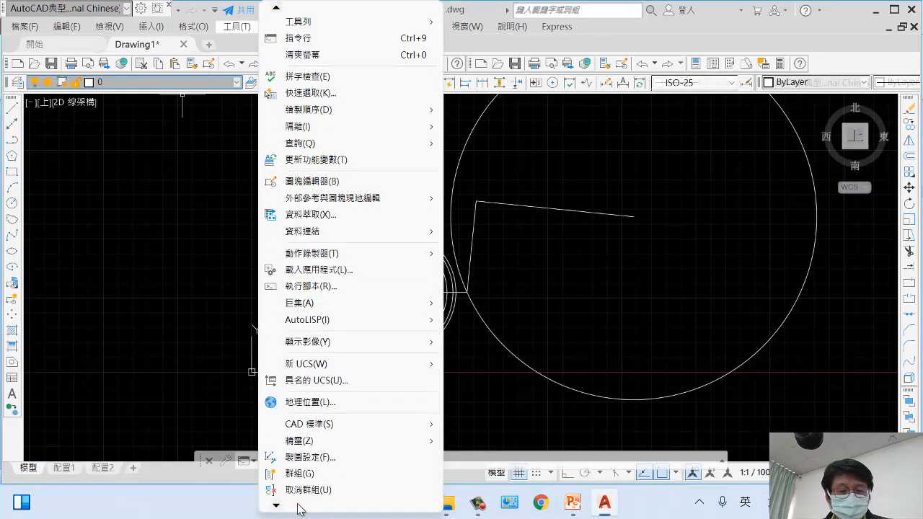
mouse_move(315, 477)
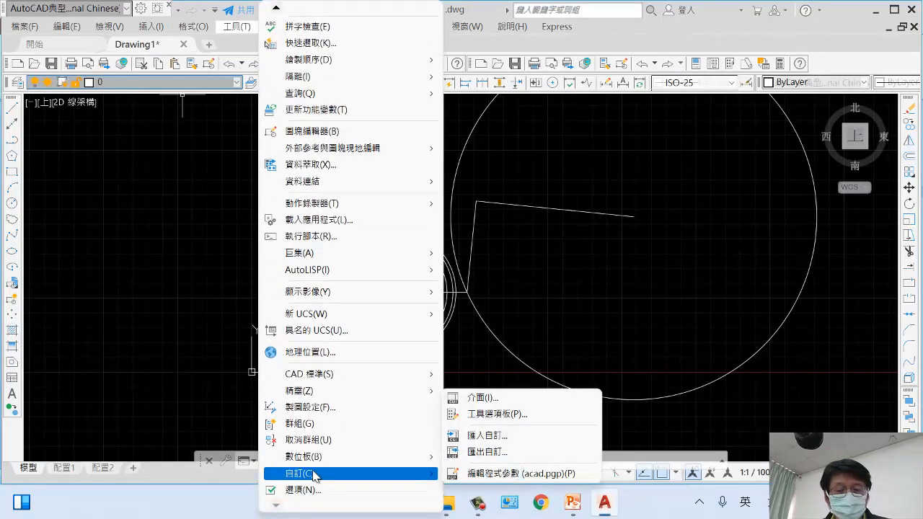
left_click(547, 474)
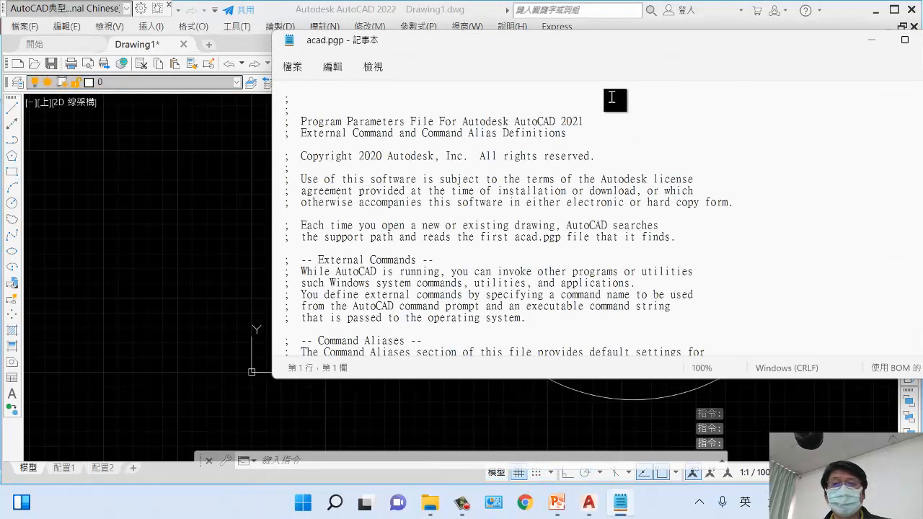
left_click_drag(650, 46, 518, 55)
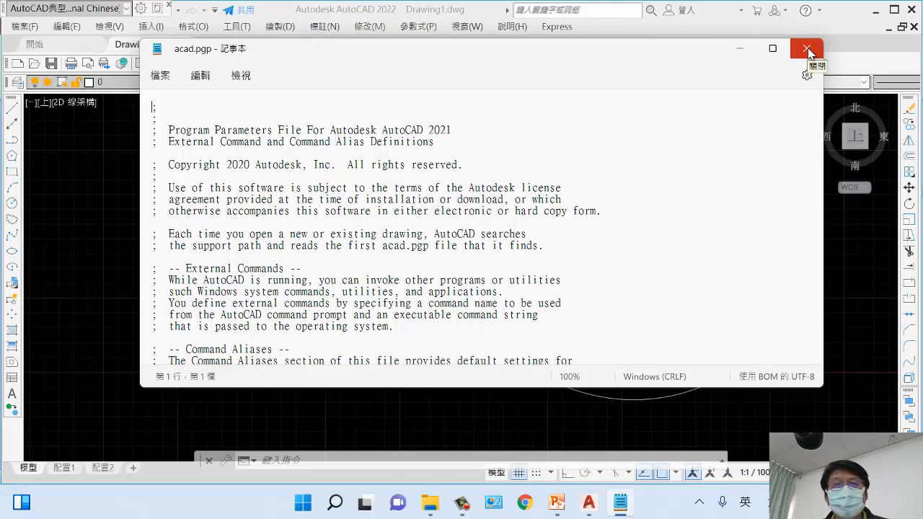
left_click(738, 48)
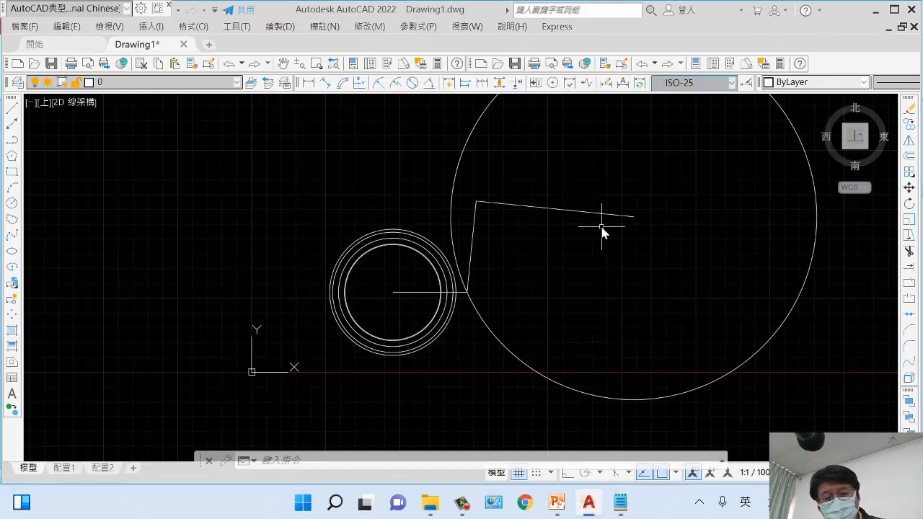
Open the program options and show the file opening and saving settings.
type("op")
key("Return")
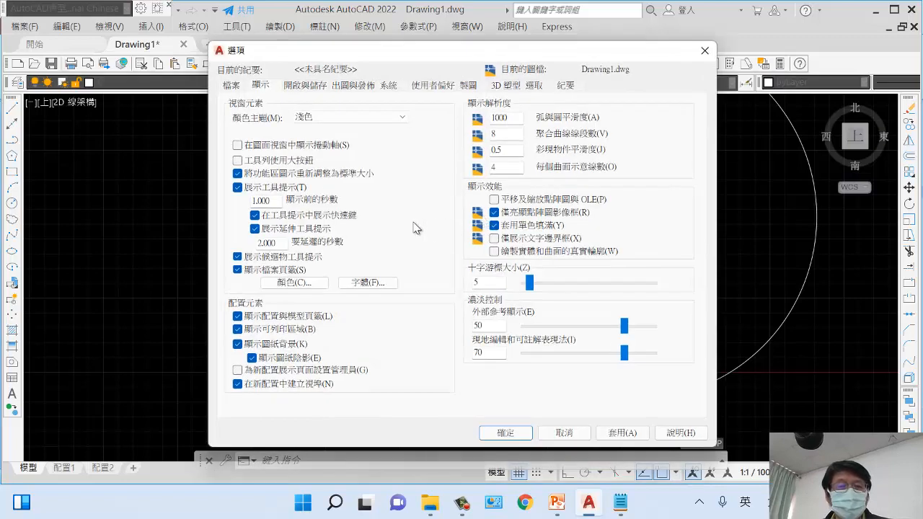
left_click(306, 85)
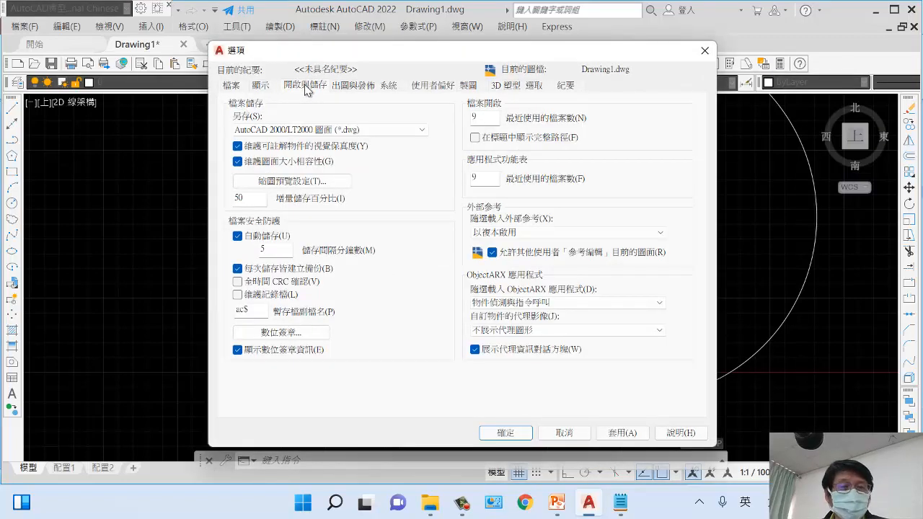
Set the default save format to AutoCAD 2000/LT2000 DXF (*.dxf).
left_click(423, 131)
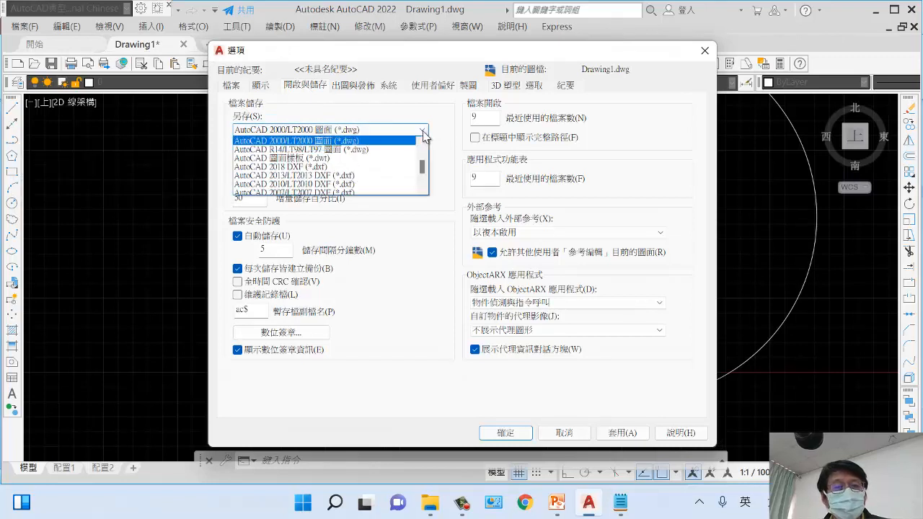
scroll(392, 177, "down", 2)
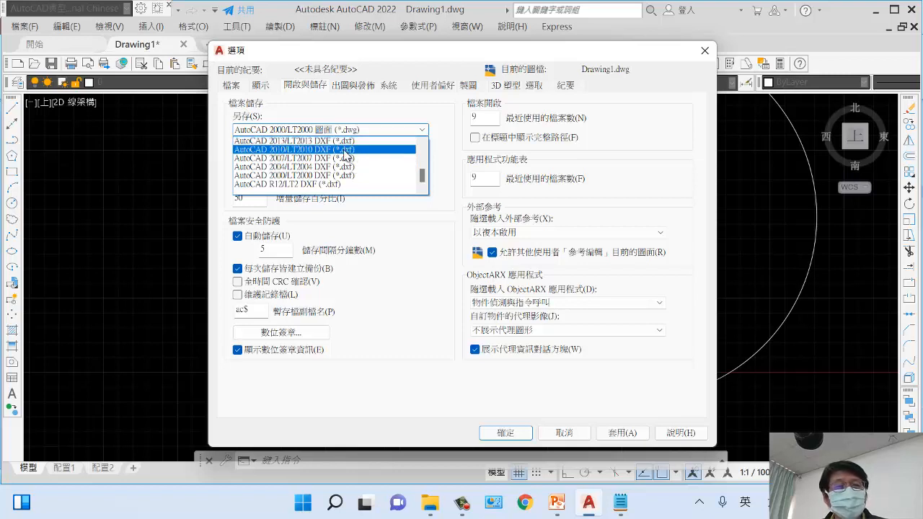
scroll(332, 165, "up", 1)
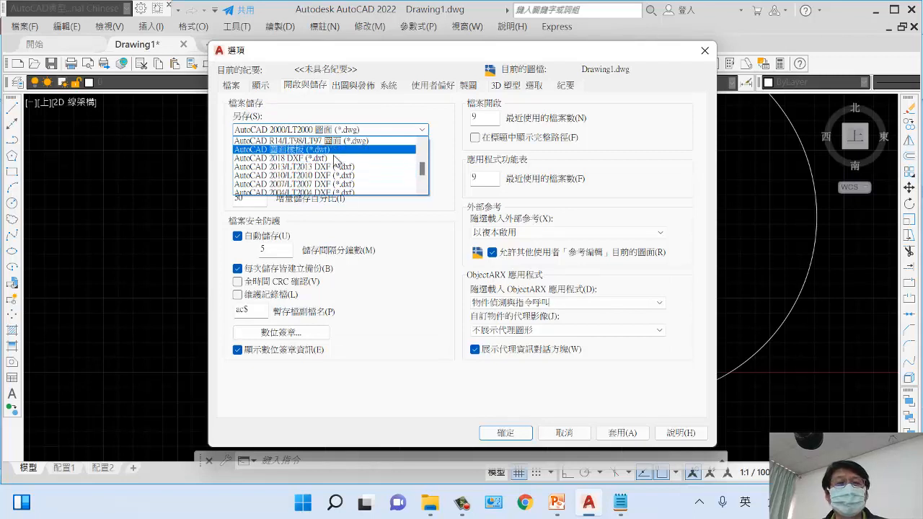
scroll(303, 176, "down", 1)
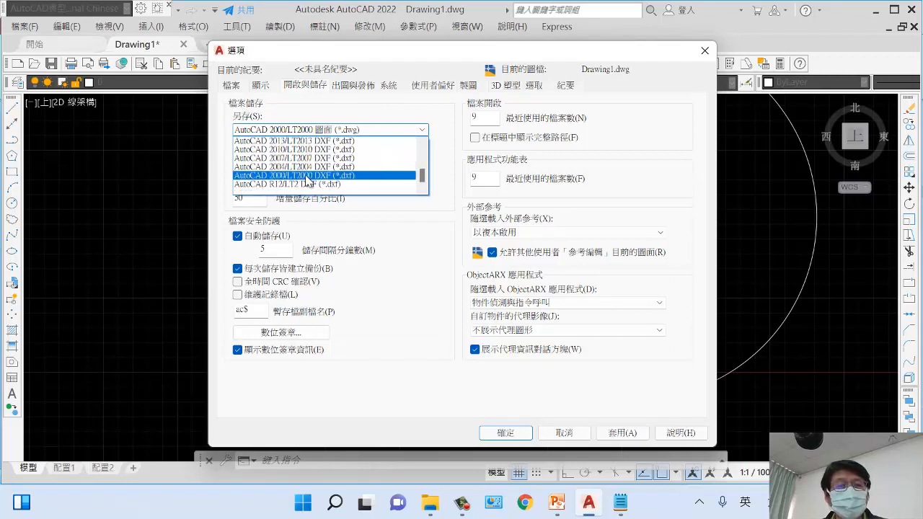
left_click(306, 177)
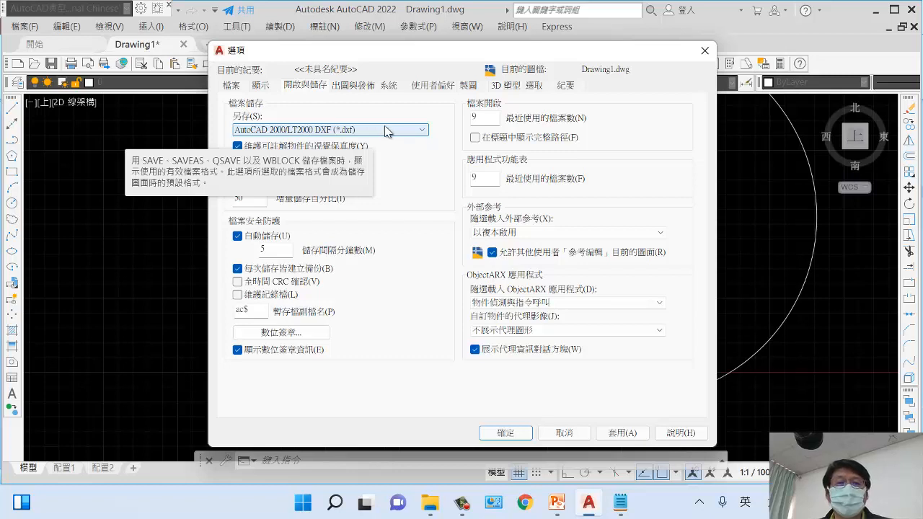
Set the default save format to the AutoCAD 2000/LT2000 drawing (*.dwg) and accept the options.
left_click(421, 130)
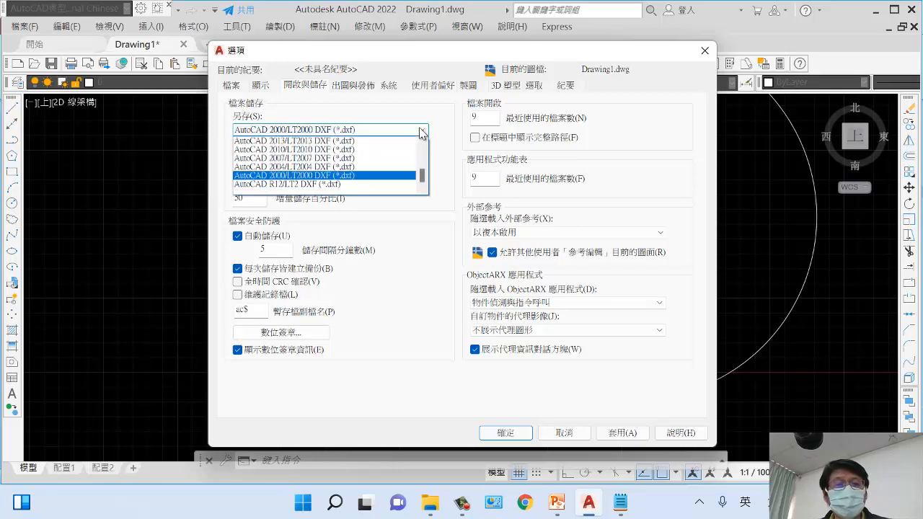
scroll(380, 160, "up", 3)
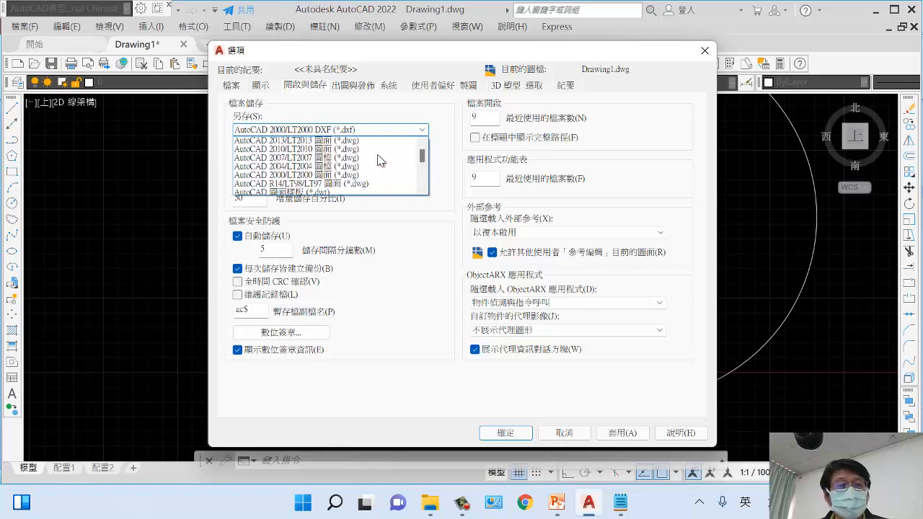
scroll(380, 160, "up", 1)
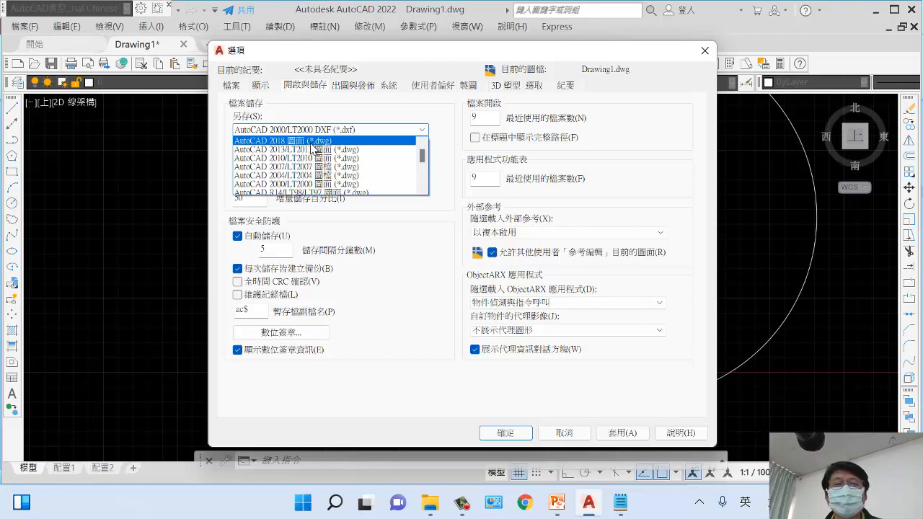
scroll(352, 148, "down", 3)
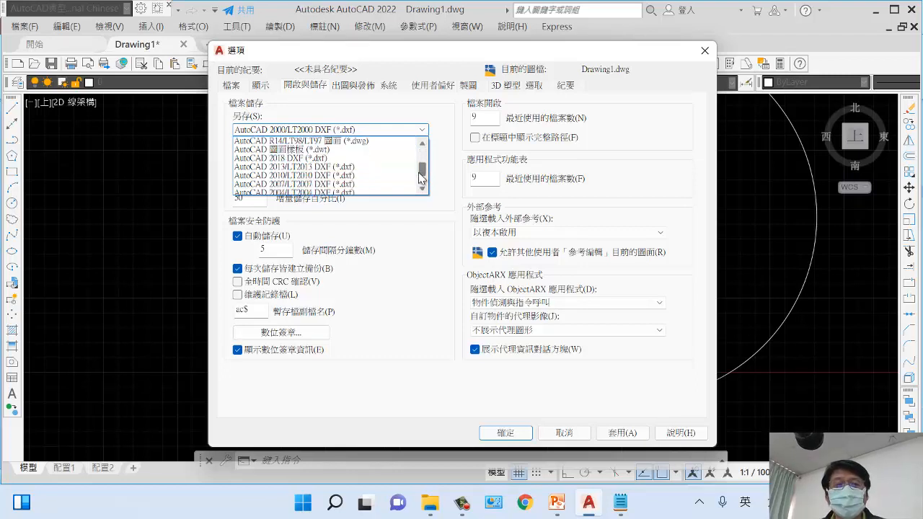
left_click(292, 181)
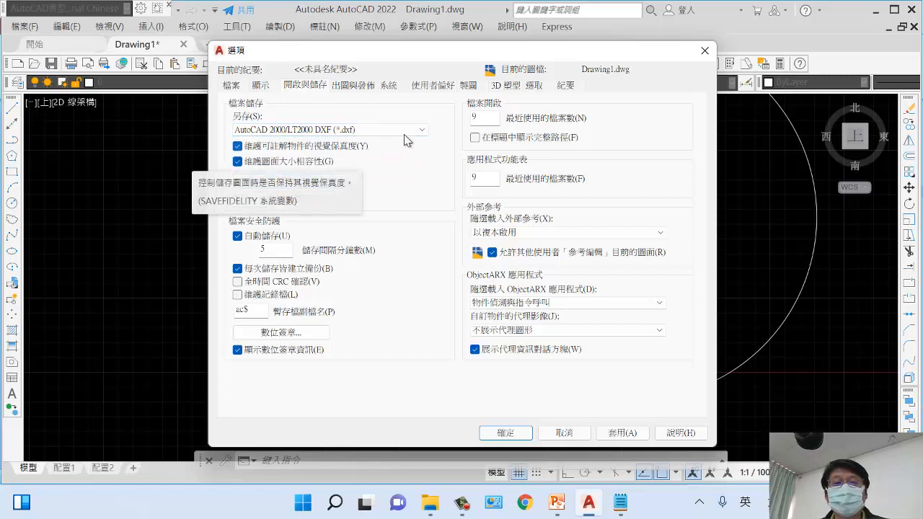
left_click(421, 130)
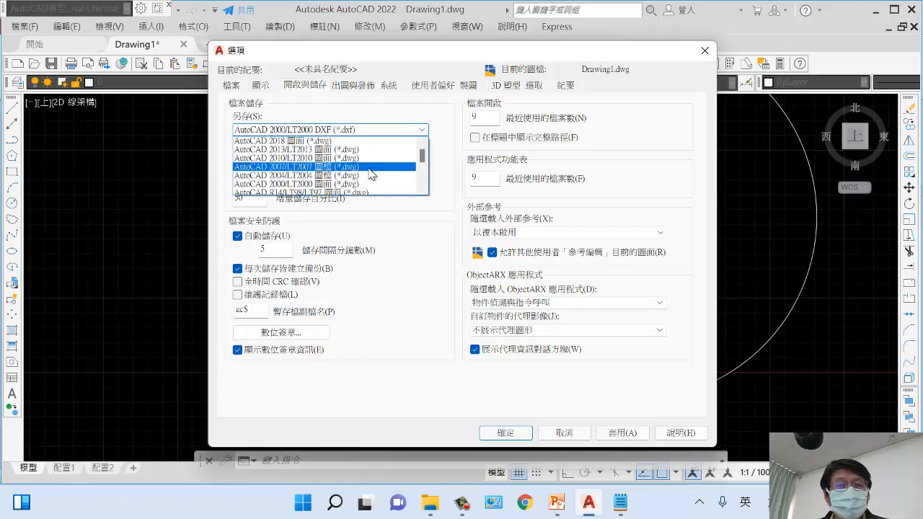
scroll(318, 181, "up", 2)
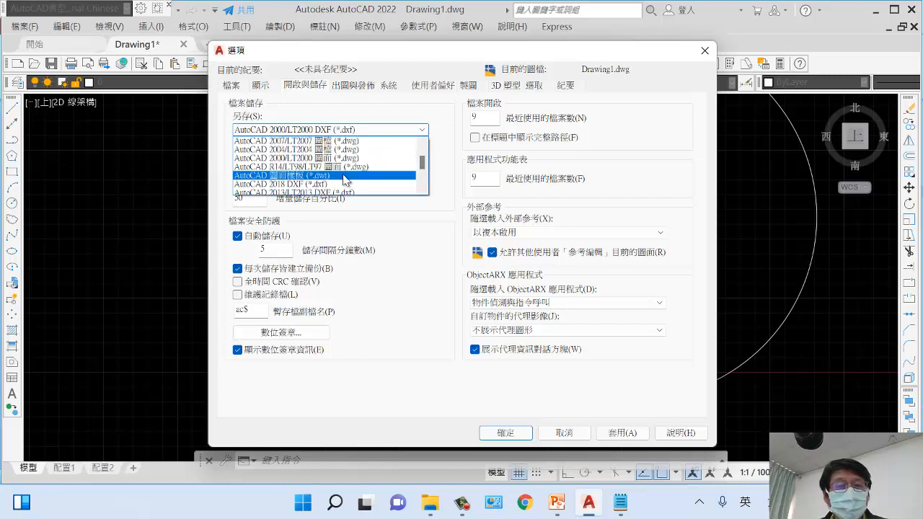
left_click(303, 158)
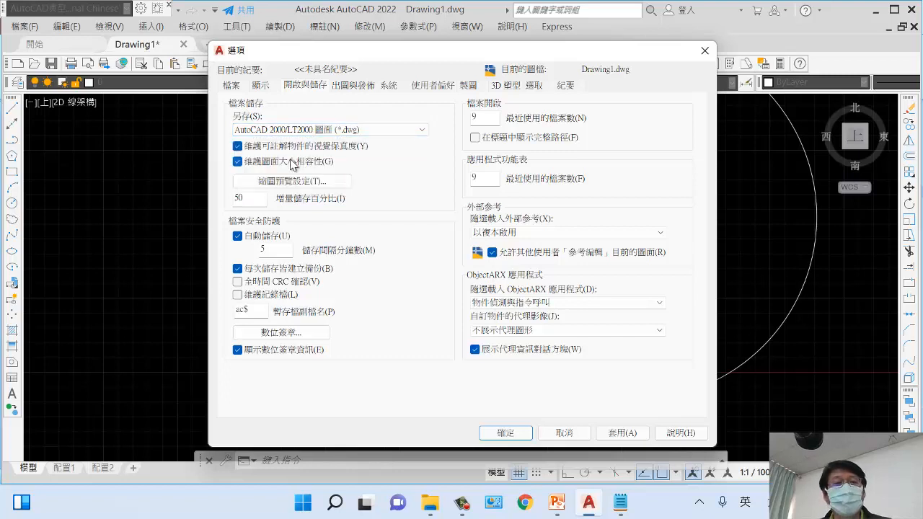
left_click(508, 432)
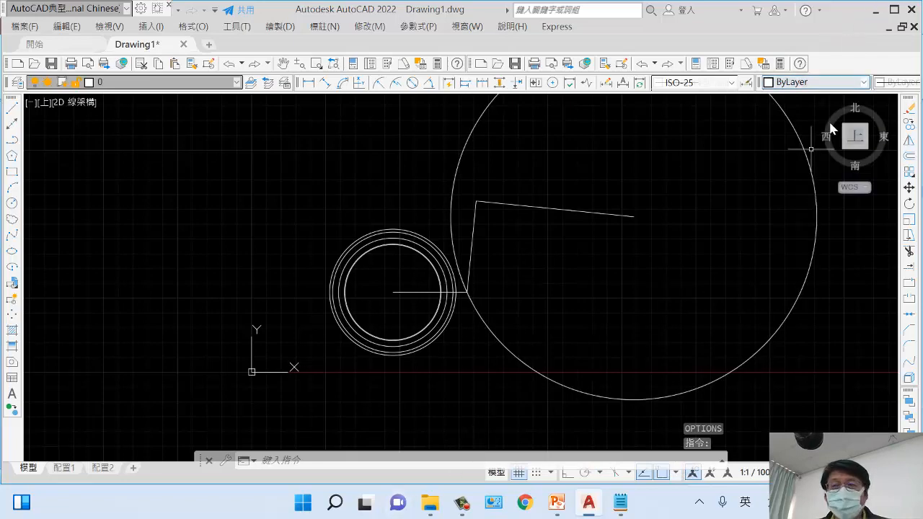
Minimize the drawing and presentation windows, and open the Windows Command Prompt as administrator.
left_click(877, 13)
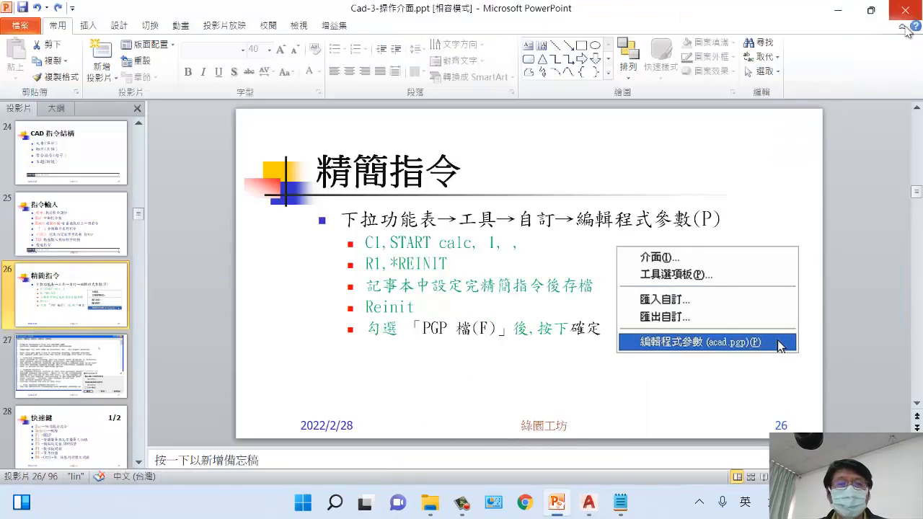
left_click(838, 10)
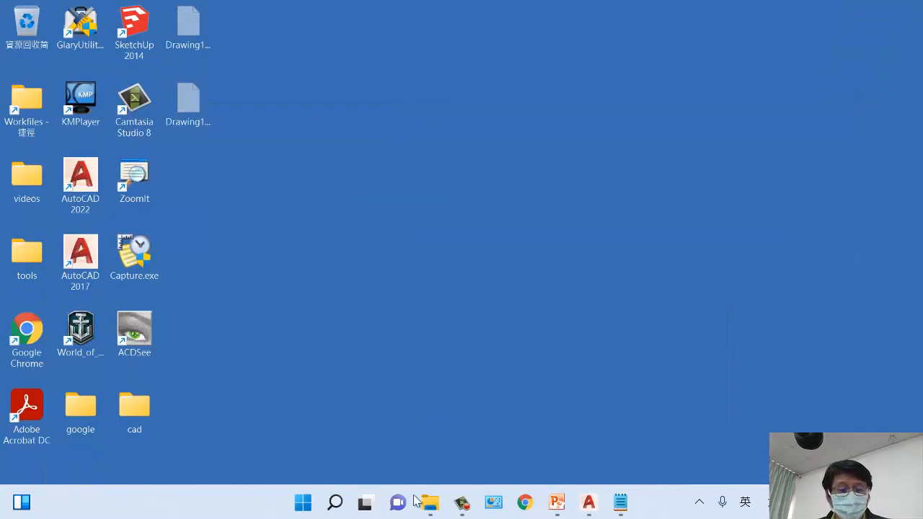
left_click(335, 502)
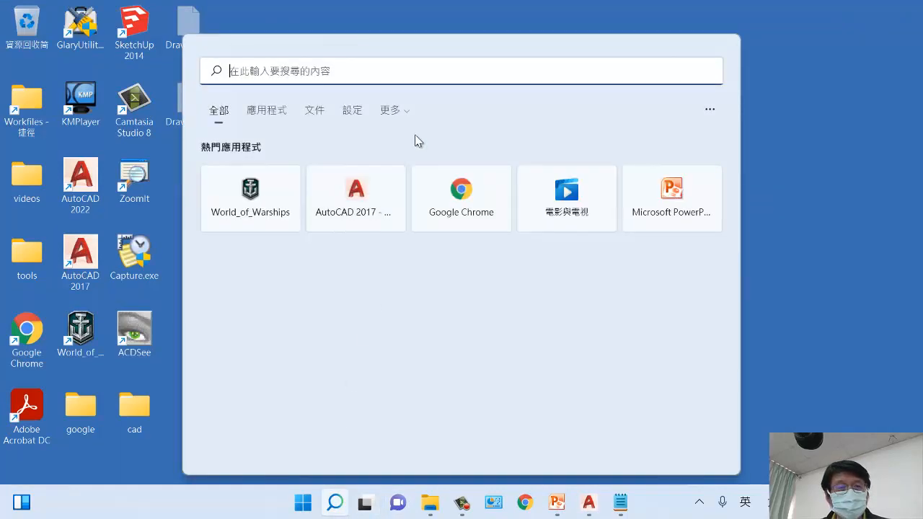
type("cmd")
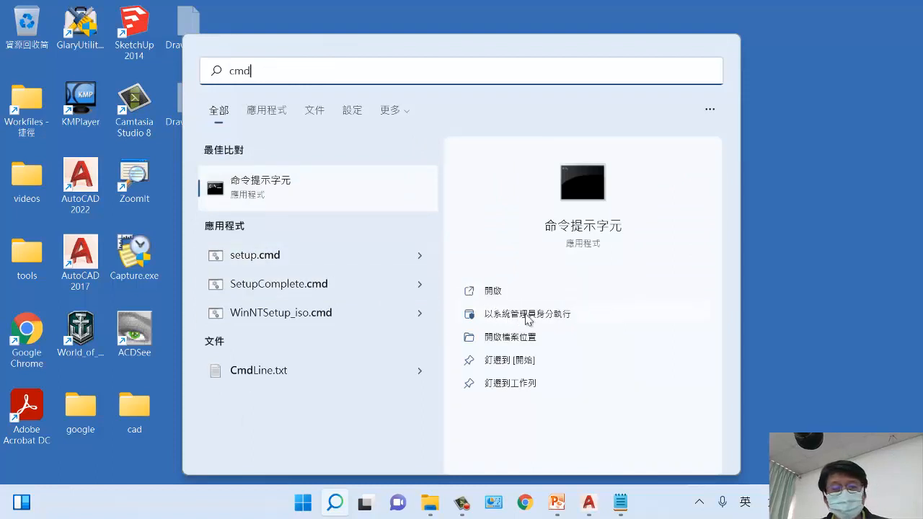
left_click(526, 318)
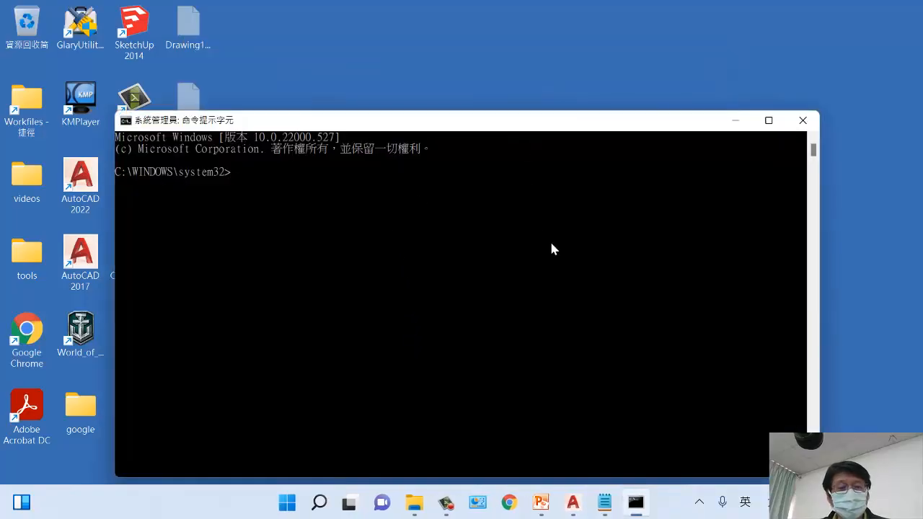
Run "dir acad.pgp /s" from the root of drive C, copy the first listed Support folder path, and minimize Command Prompt.
type("cd\\")
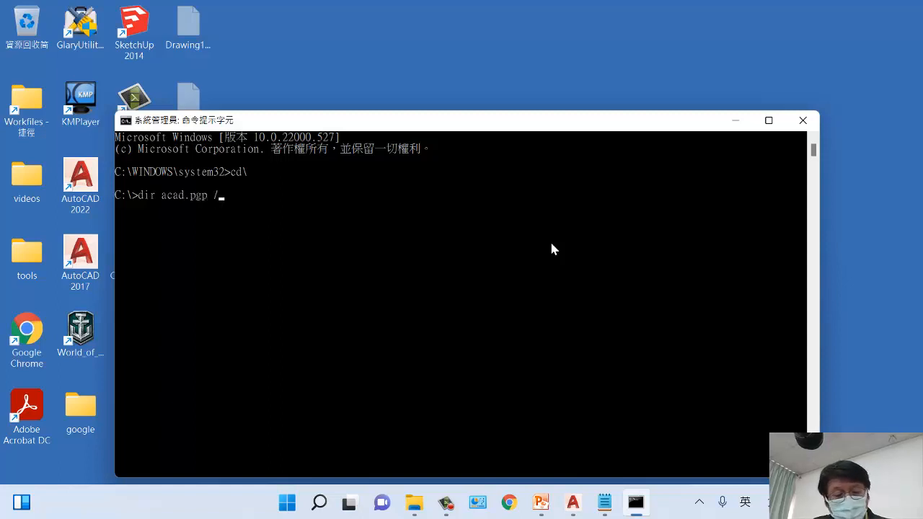
key("Return")
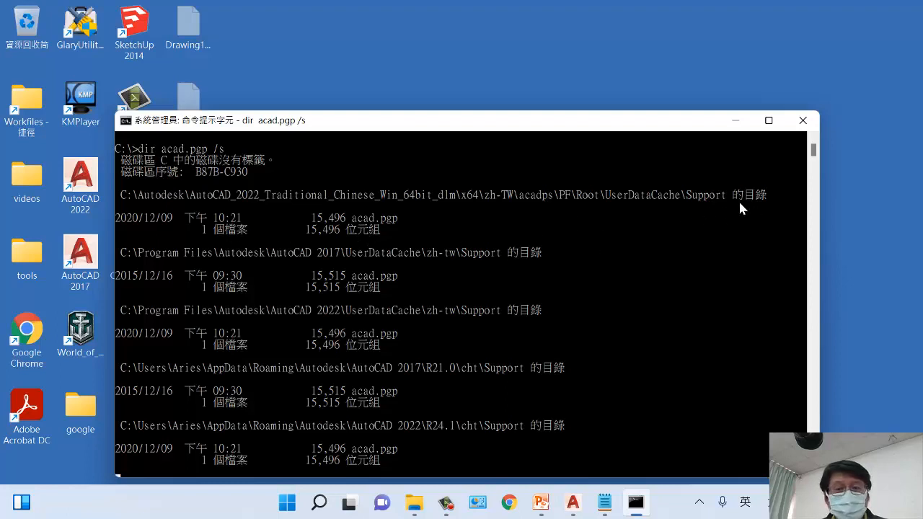
left_click_drag(725, 195, 123, 200)
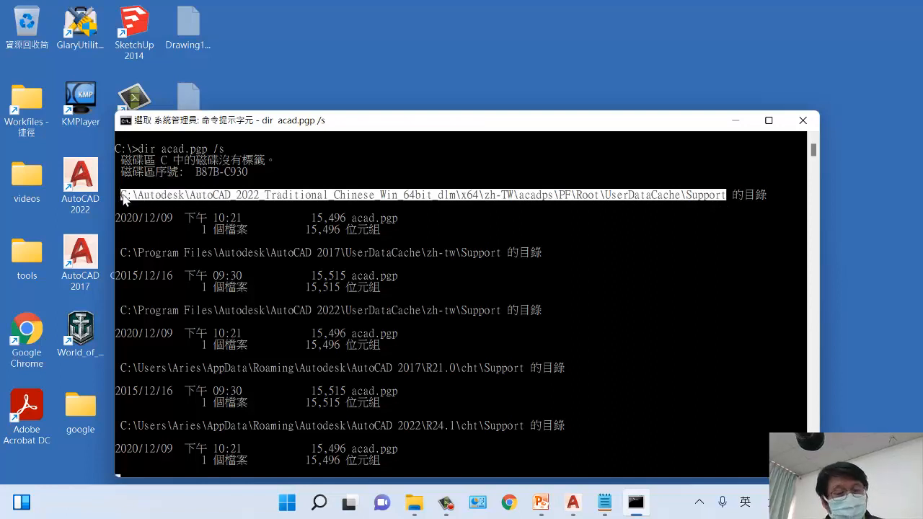
key("ctrl+c")
scroll(369, 368, "up", 3)
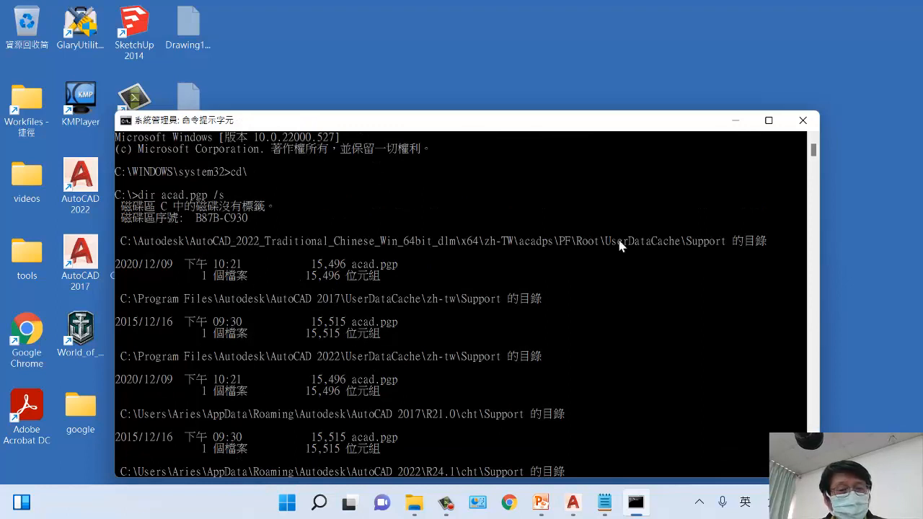
left_click_drag(723, 240, 125, 243)
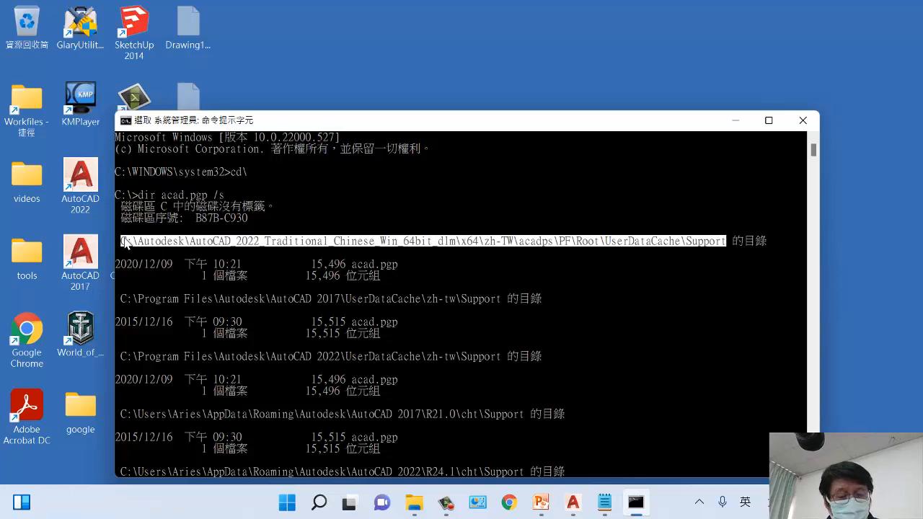
key("ctrl+c")
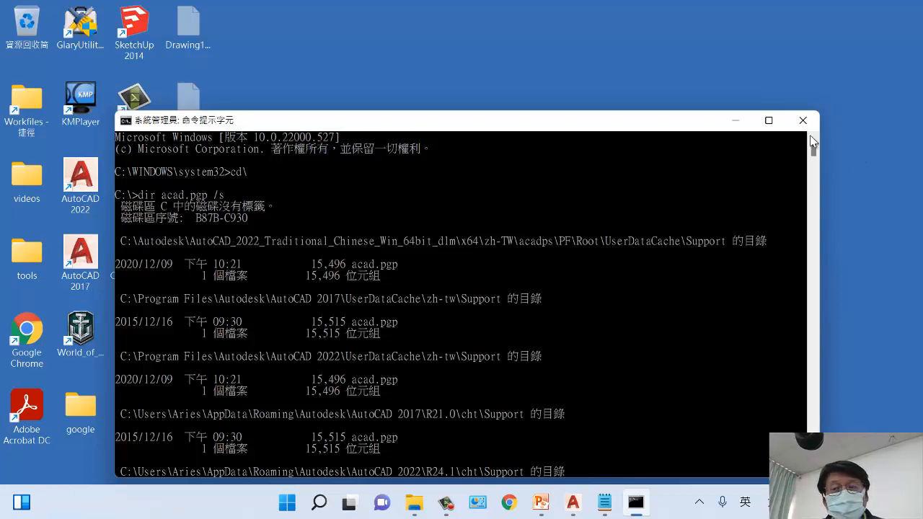
left_click(735, 121)
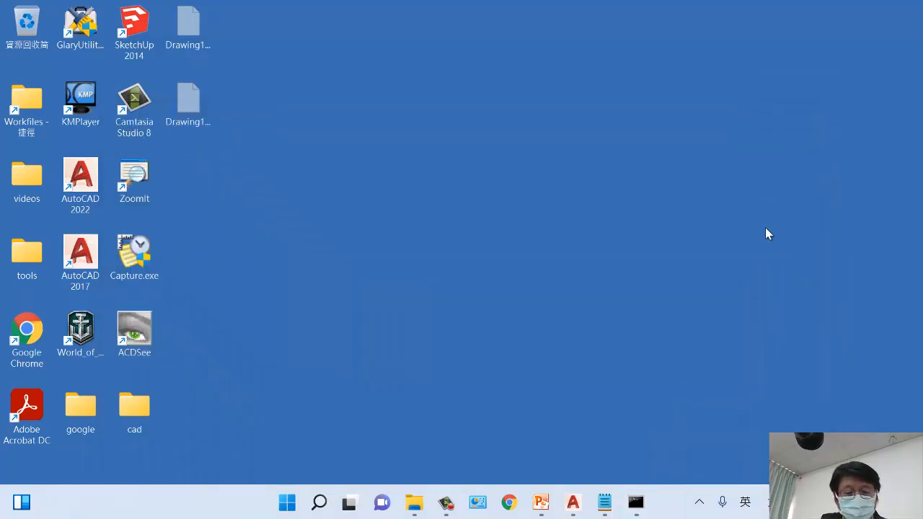
Open a maximized File Explorer window at the copied AutoCAD 2022 UserDataCache\Support folder path.
key("super+e")
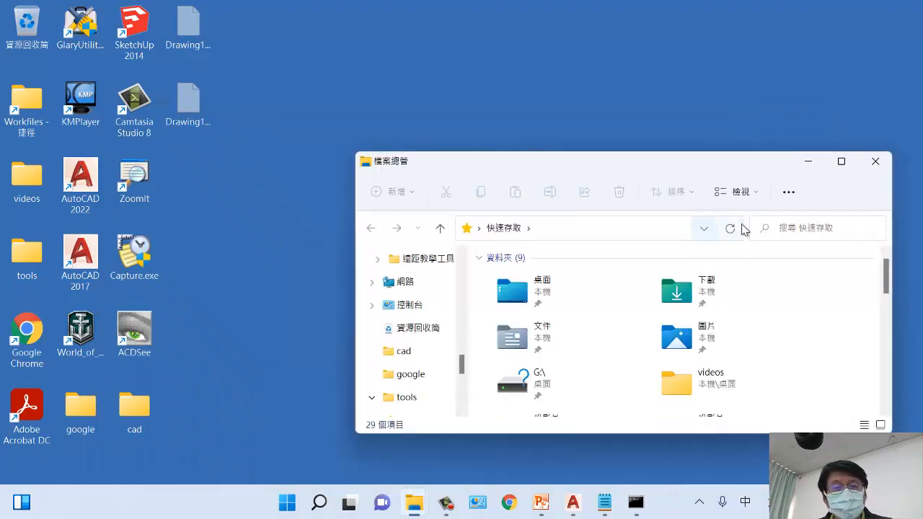
left_click_drag(724, 160, 636, 52)
mouse_move(753, 56)
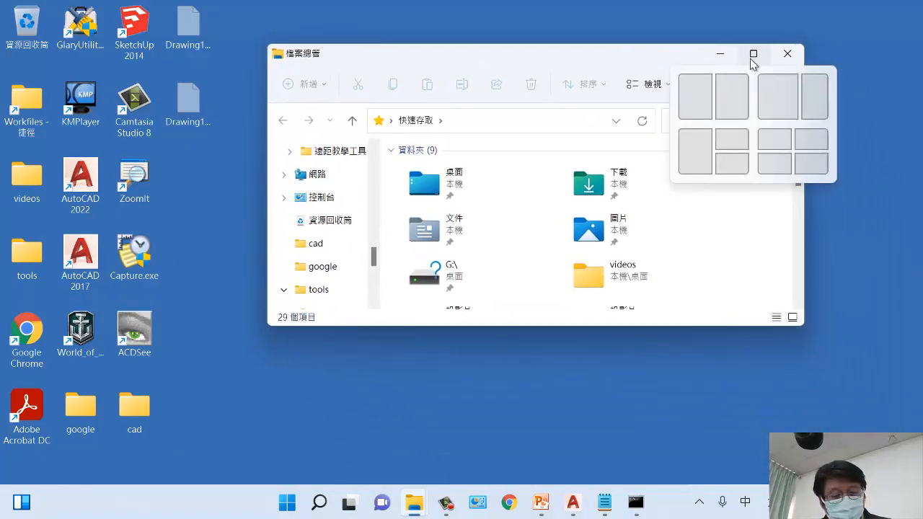
left_click(752, 56)
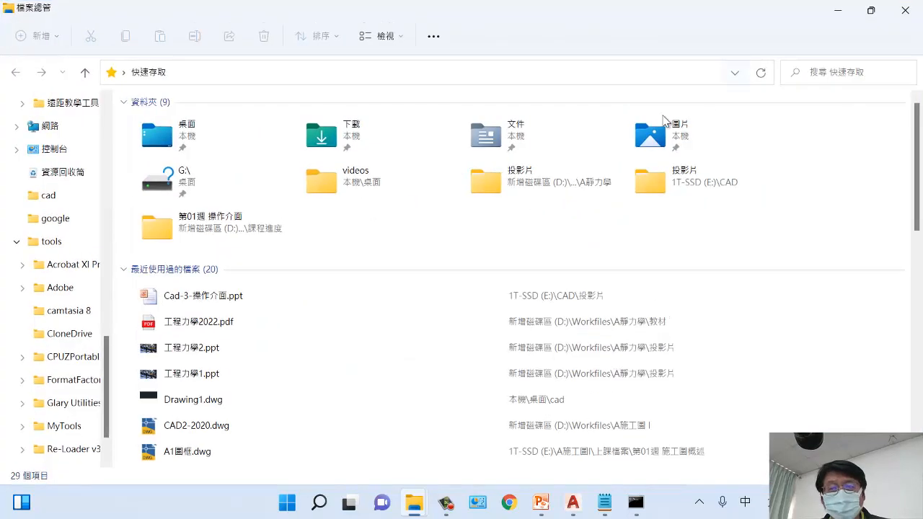
left_click(220, 74)
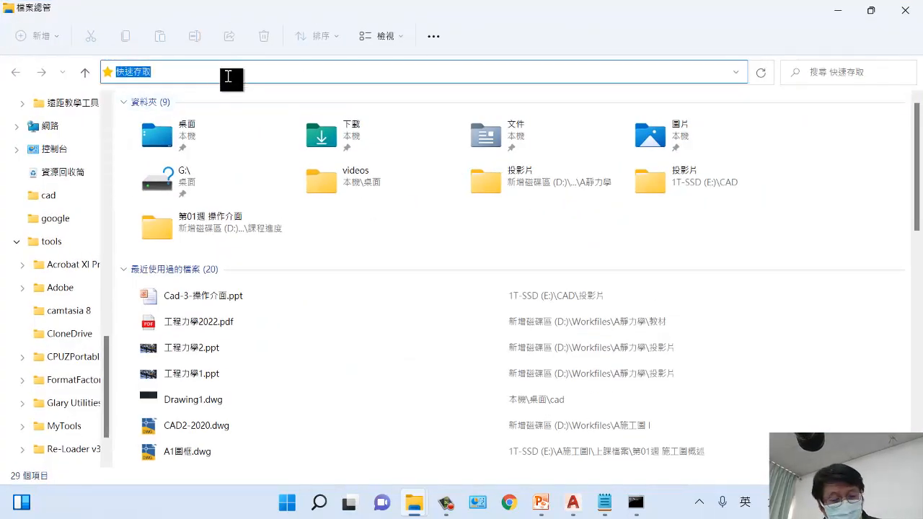
key("ctrl+v")
key("Return")
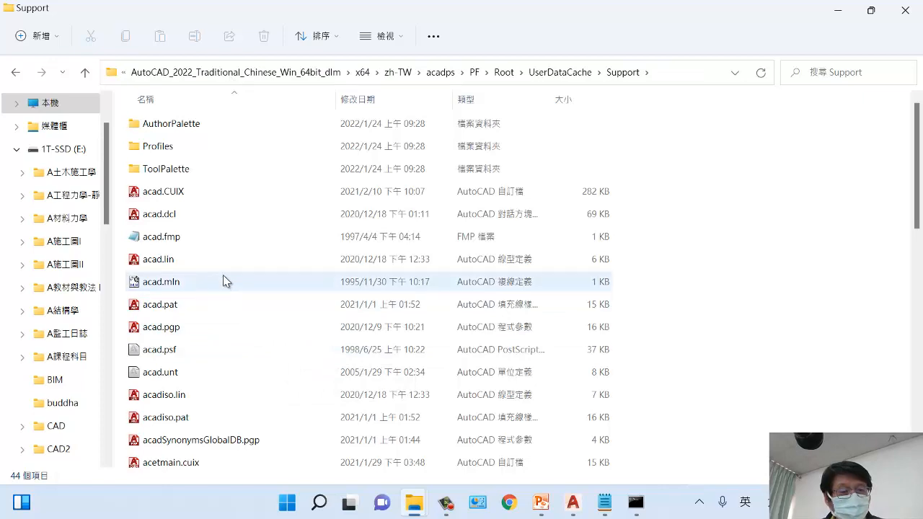
Locate acad.pgp in the Support folder, sorting the files by type and by name, and close the folder window.
scroll(223, 275, "down", 1)
scroll(222, 279, "down", 2)
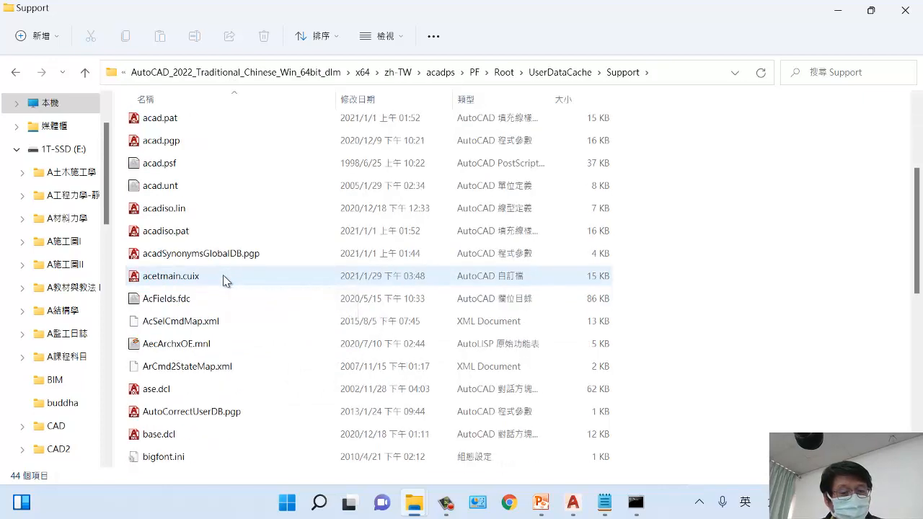
scroll(222, 280, "down", 3)
scroll(222, 280, "up", 6)
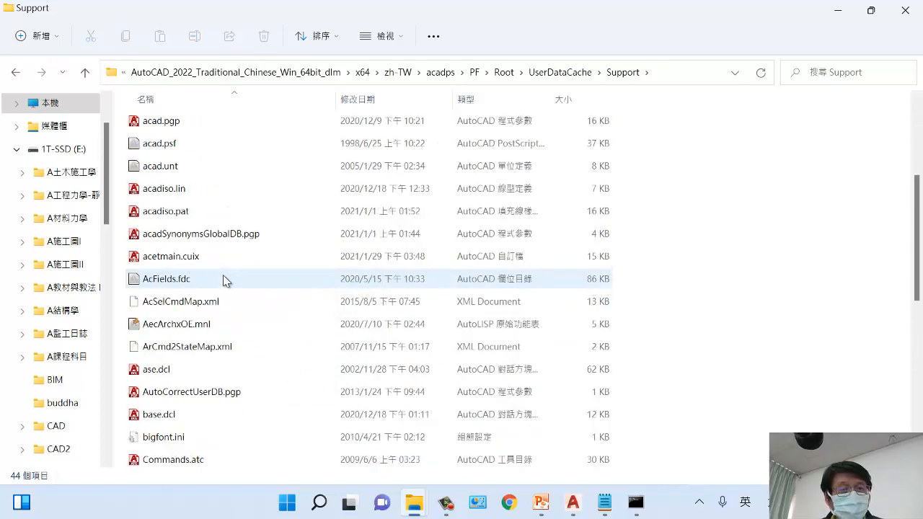
left_click(483, 97)
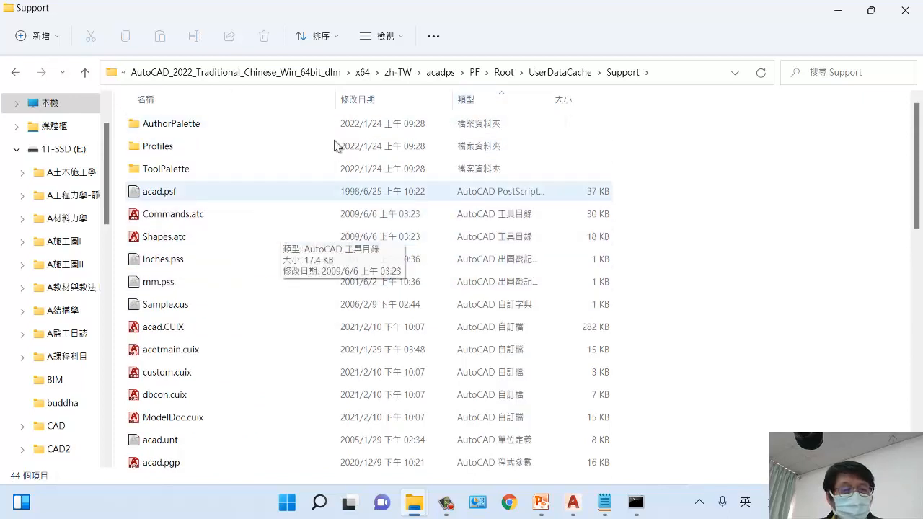
left_click(263, 108)
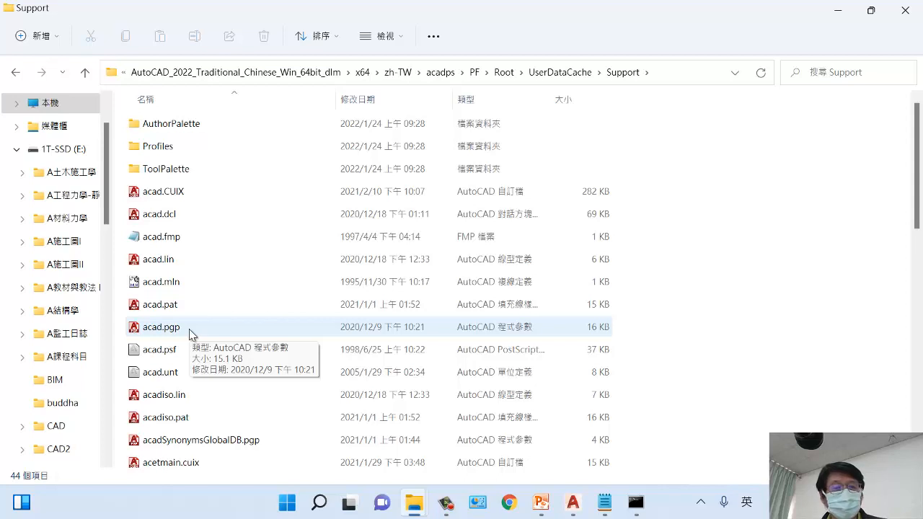
left_click(152, 331)
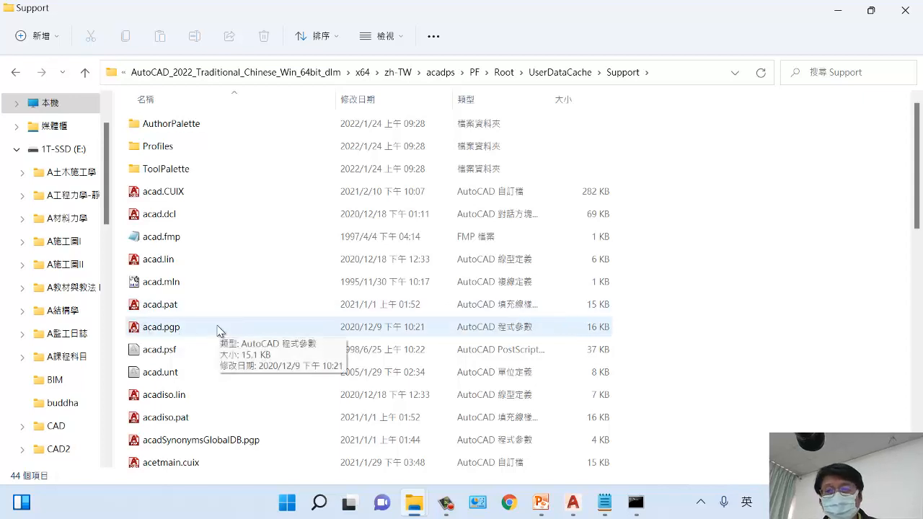
left_click(907, 12)
Return to AutoCAD, restore acad.pgp in Notepad, and examine its external command format and example definitions.
left_click(580, 506)
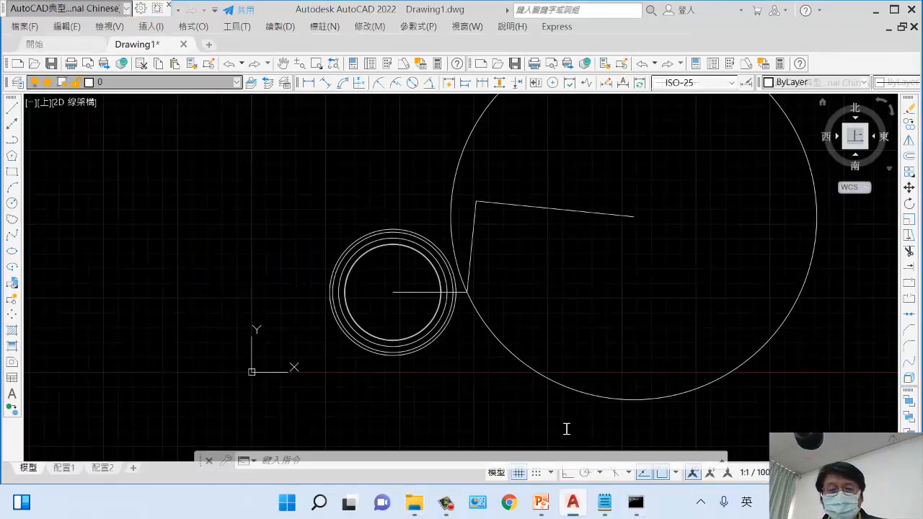
left_click(607, 506)
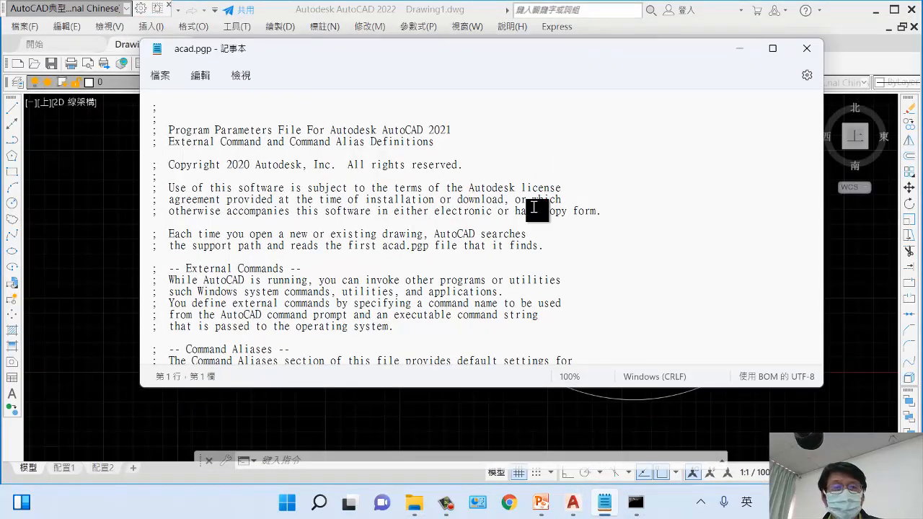
left_click(617, 186)
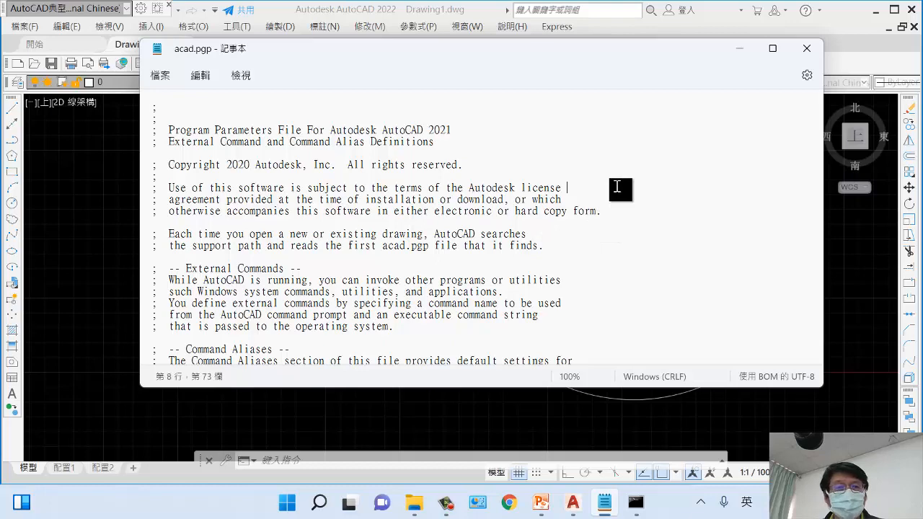
scroll(617, 186, "down", 10)
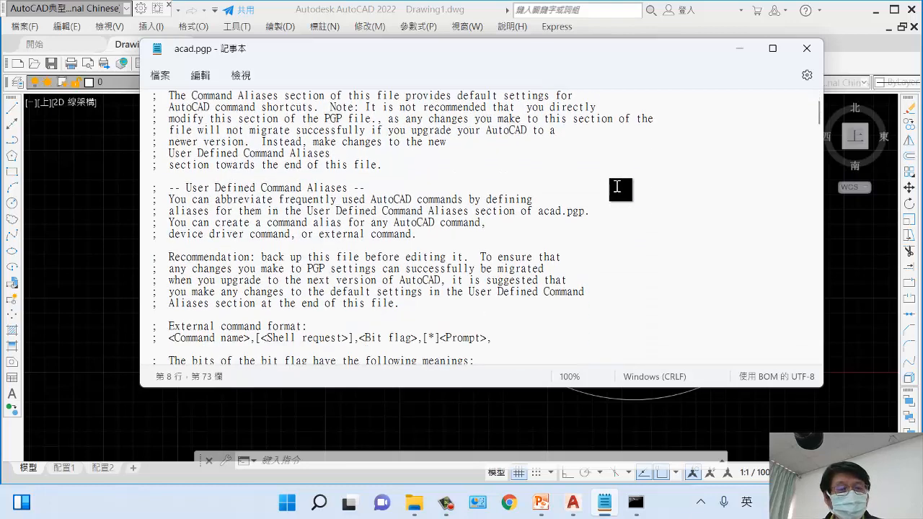
scroll(617, 187, "down", 2)
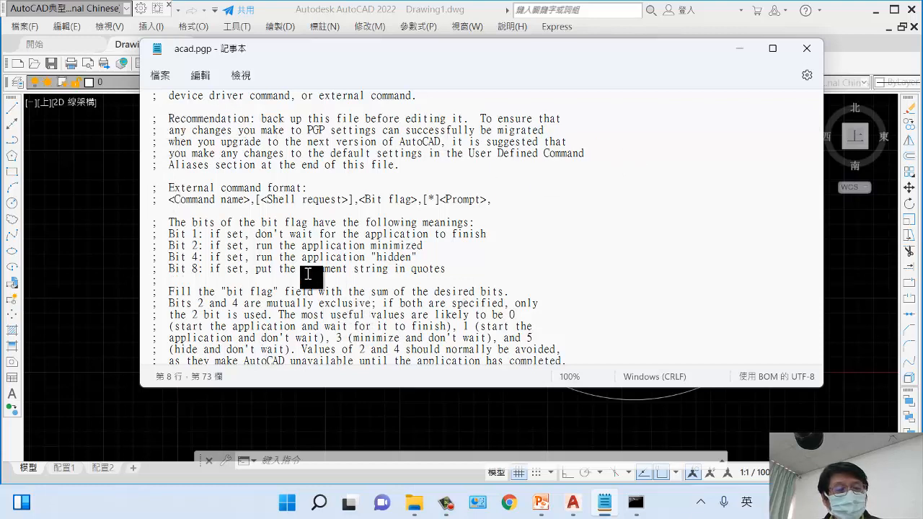
scroll(308, 287, "down", 9)
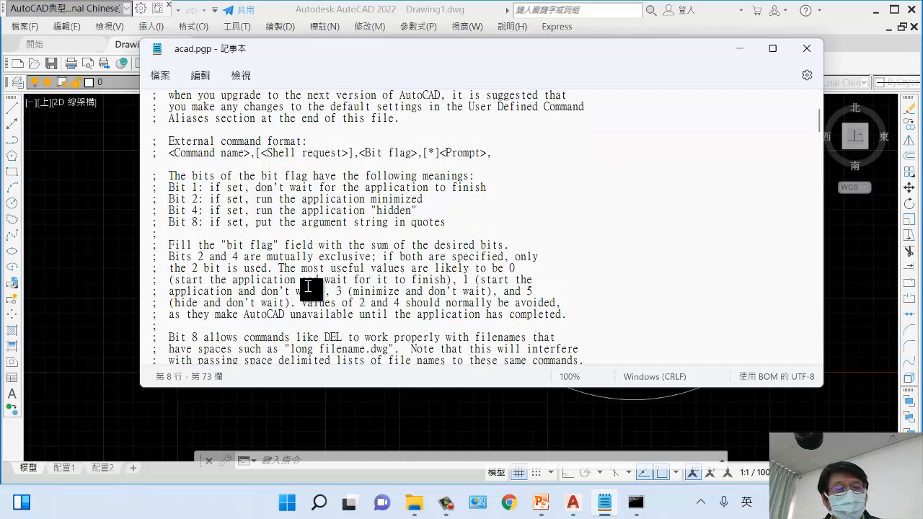
scroll(305, 251, "down", 1)
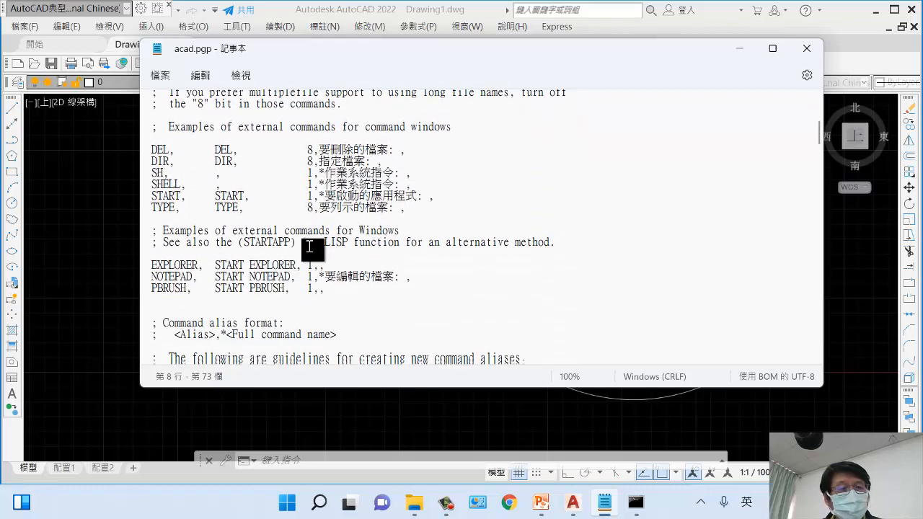
scroll(298, 252, "down", 2)
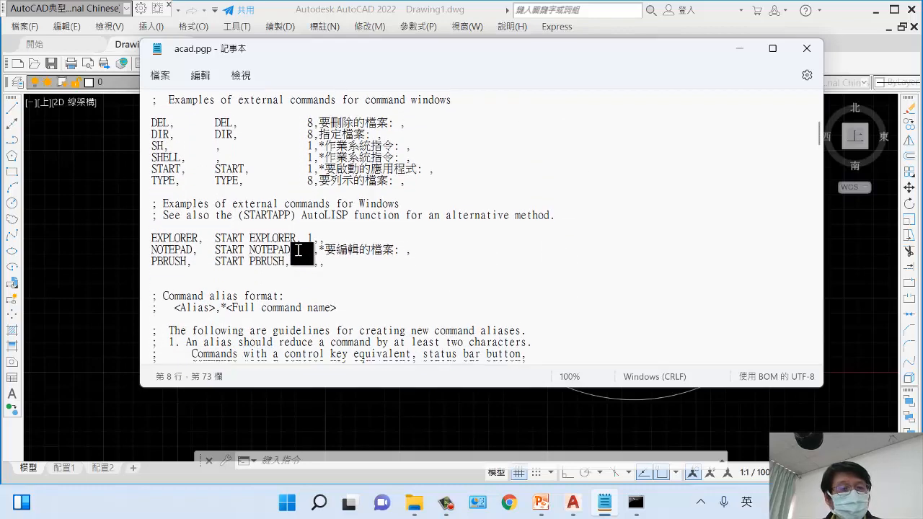
scroll(299, 253, "up", 2)
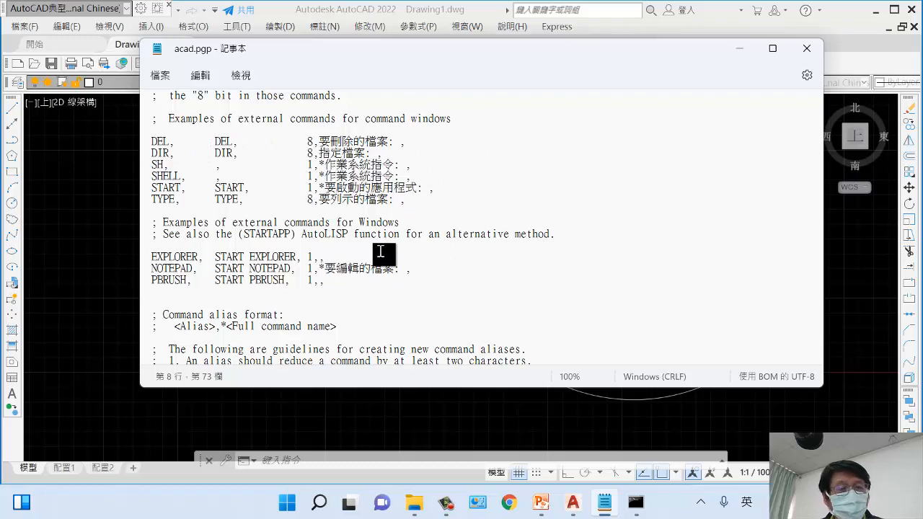
Examine the command alias format and guidelines in acad.pgp and highlight the C, *CIRCLE definition.
scroll(333, 266, "down", 3)
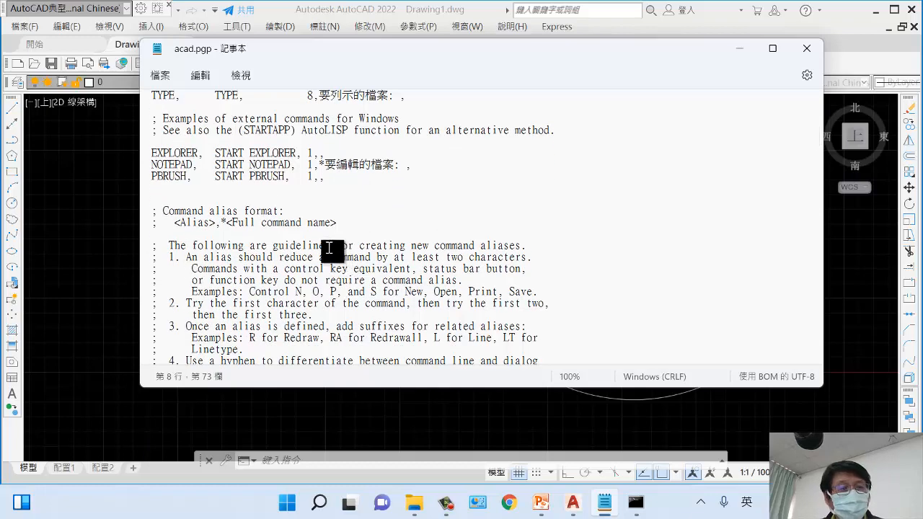
scroll(329, 248, "down", 9)
scroll(329, 248, "down", 3)
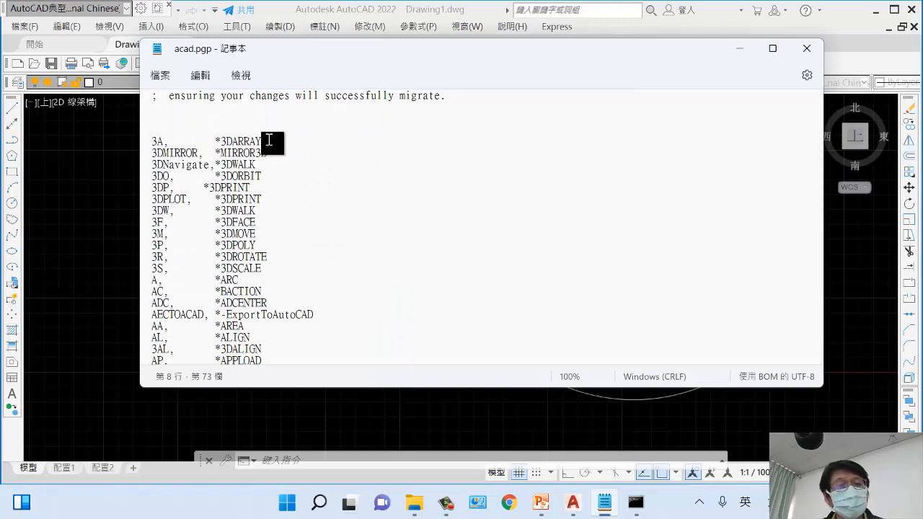
scroll(274, 249, "down", 9)
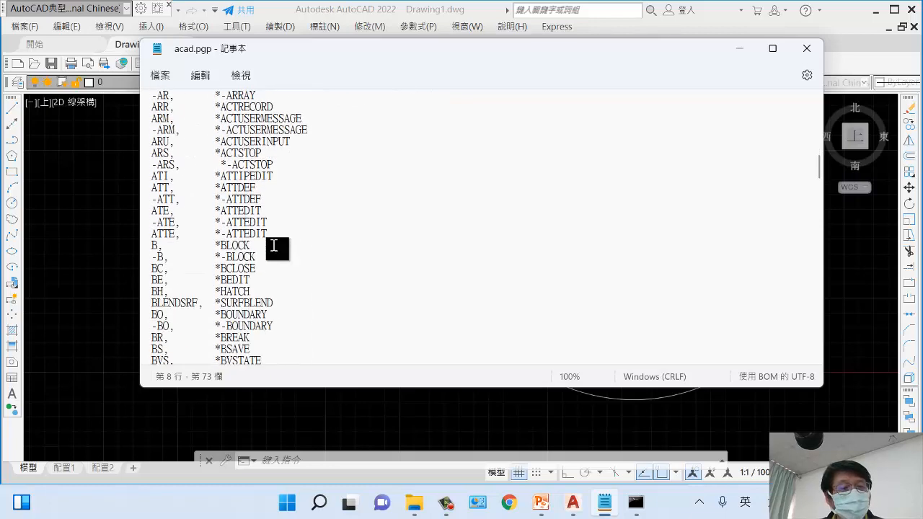
scroll(274, 247, "down", 6)
scroll(274, 246, "down", 20)
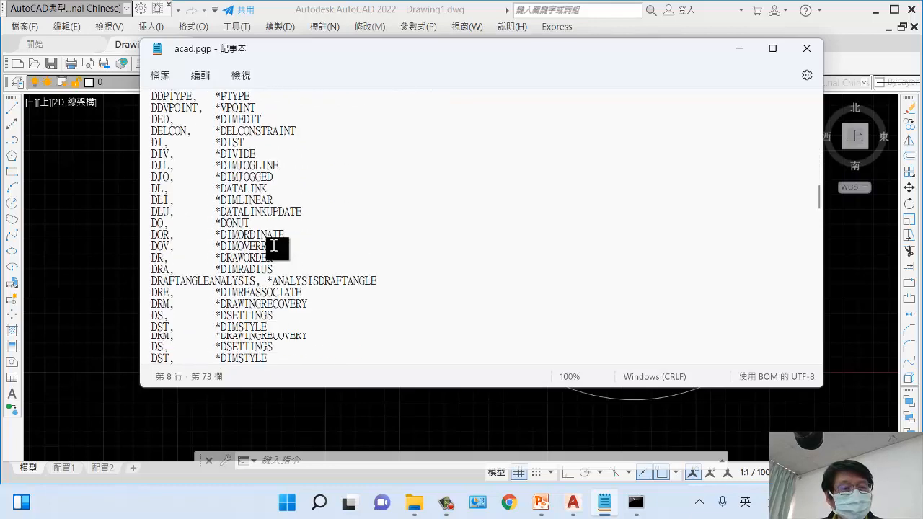
scroll(274, 247, "up", 12)
scroll(273, 247, "up", 7)
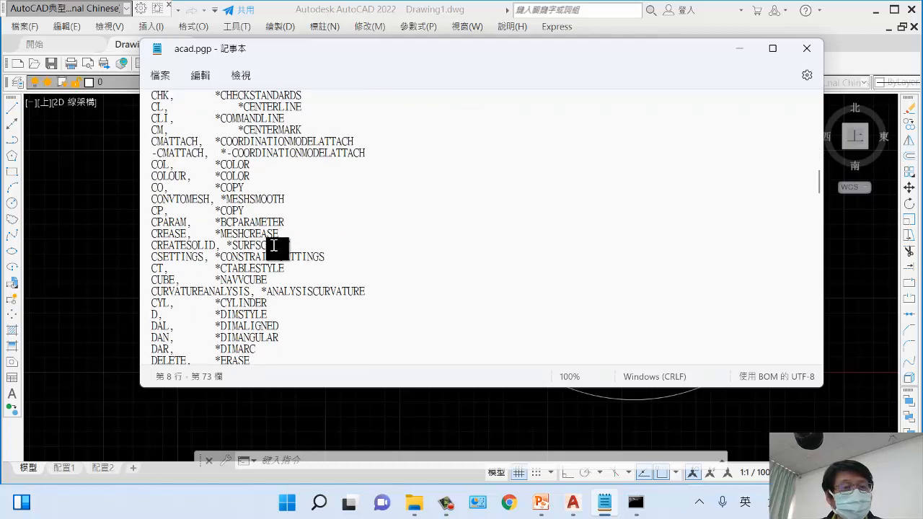
scroll(269, 246, "up", 4)
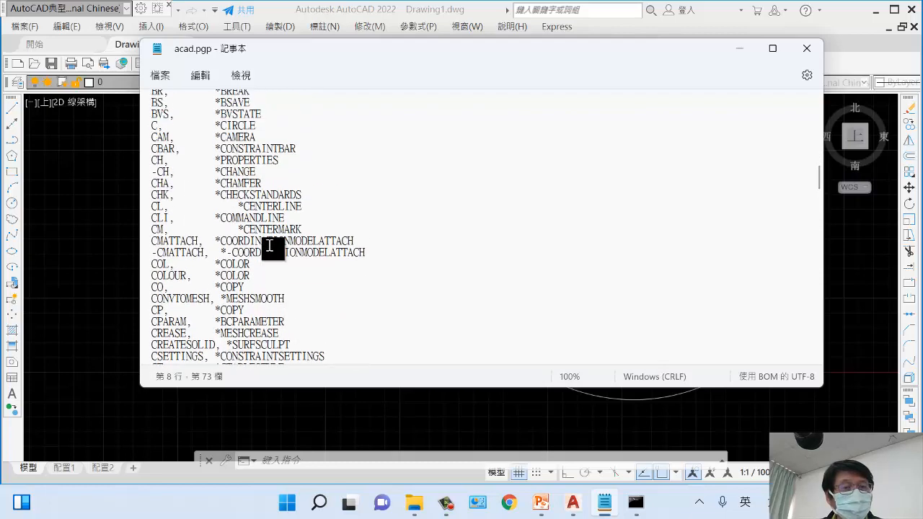
left_click_drag(152, 165, 296, 166)
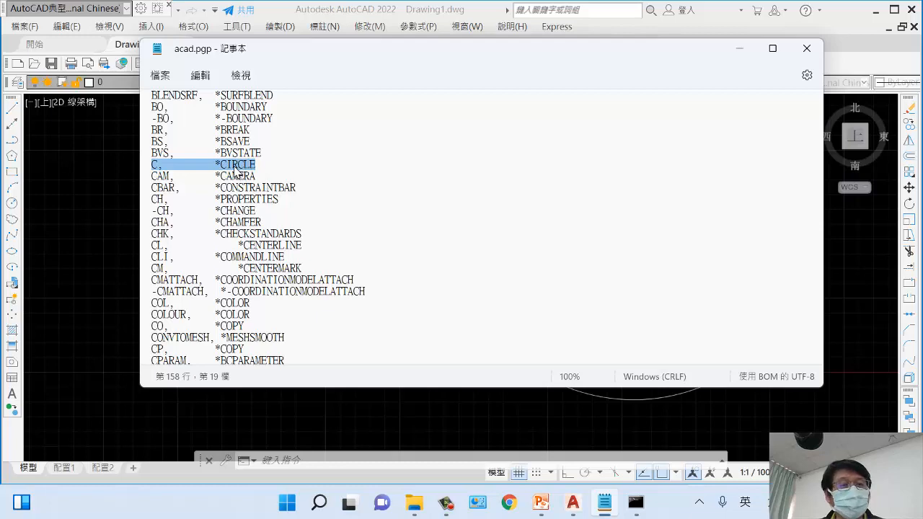
Find the L, *LINE alias definition in acad.pgp and highlight its line.
scroll(291, 182, "down", 3)
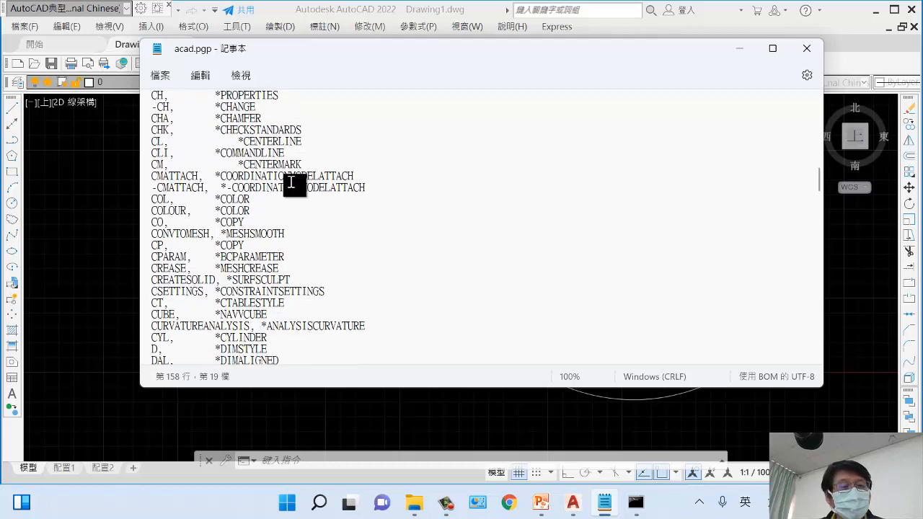
scroll(291, 183, "down", 14)
scroll(244, 220, "down", 2)
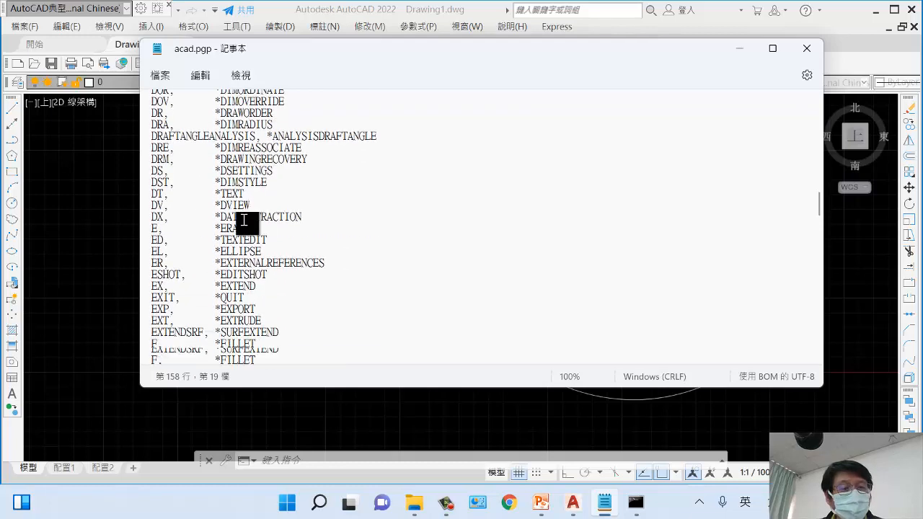
scroll(244, 220, "down", 7)
scroll(243, 220, "down", 3)
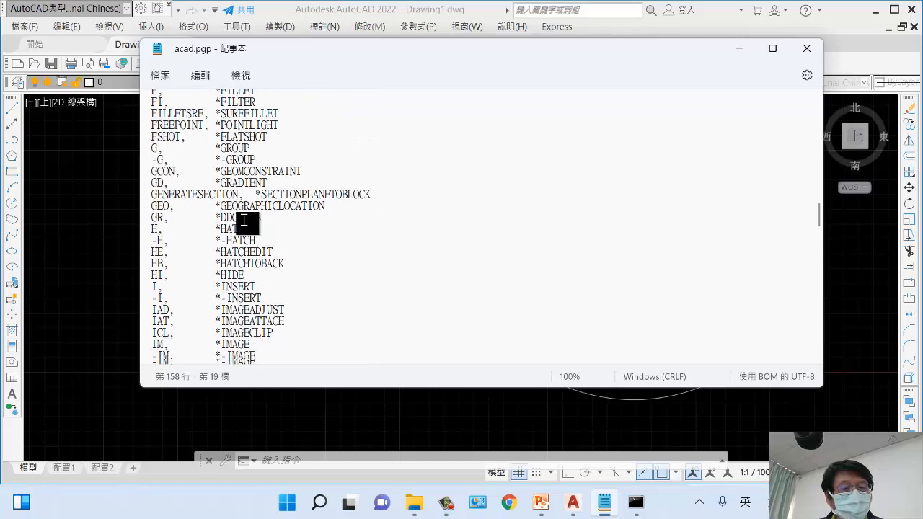
scroll(244, 220, "down", 2)
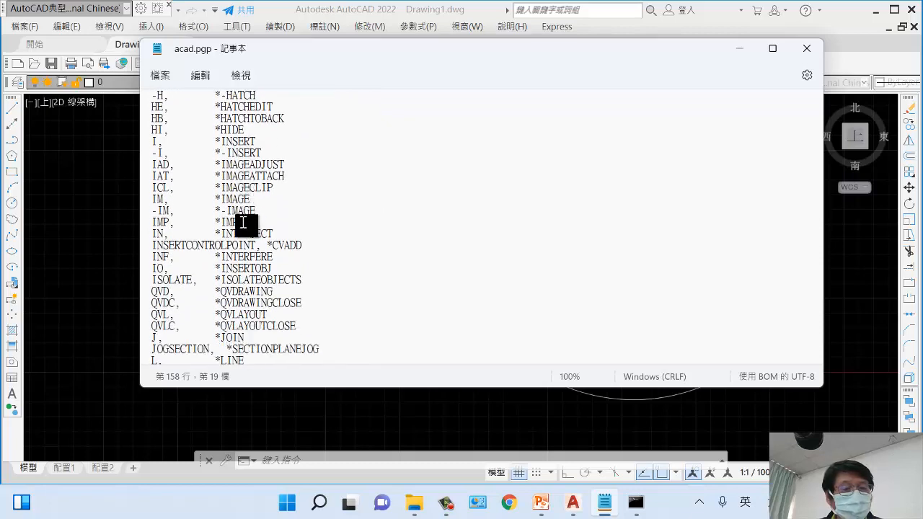
scroll(243, 222, "down", 4)
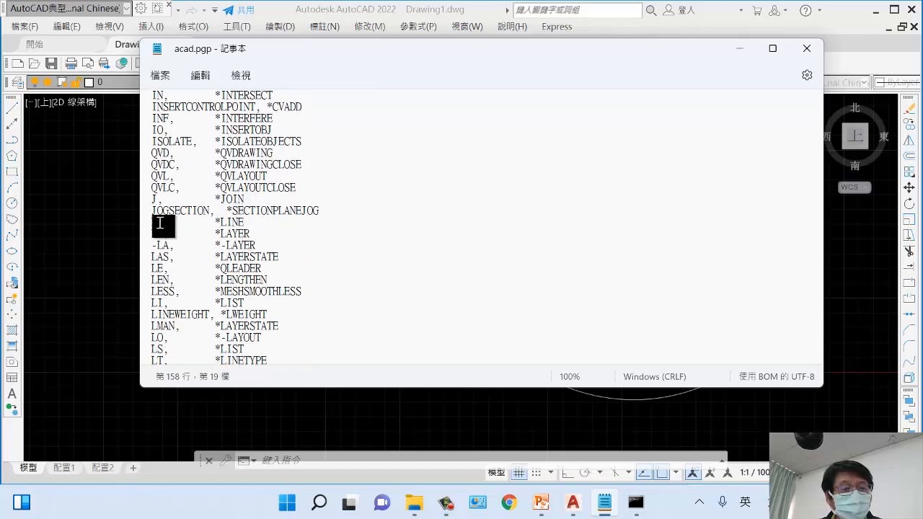
left_click_drag(152, 222, 263, 223)
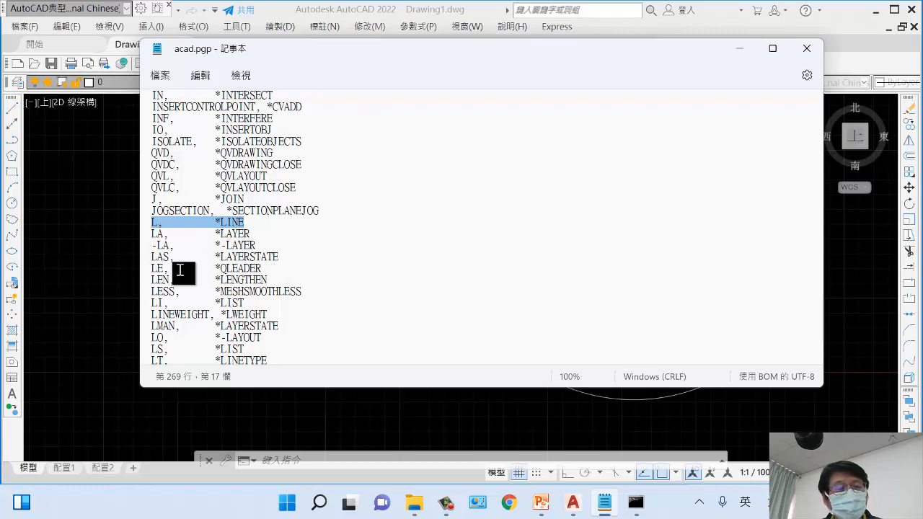
Look through the alias definitions from LA to the X entries and minimize acad.pgp.
scroll(264, 292, "down", 10)
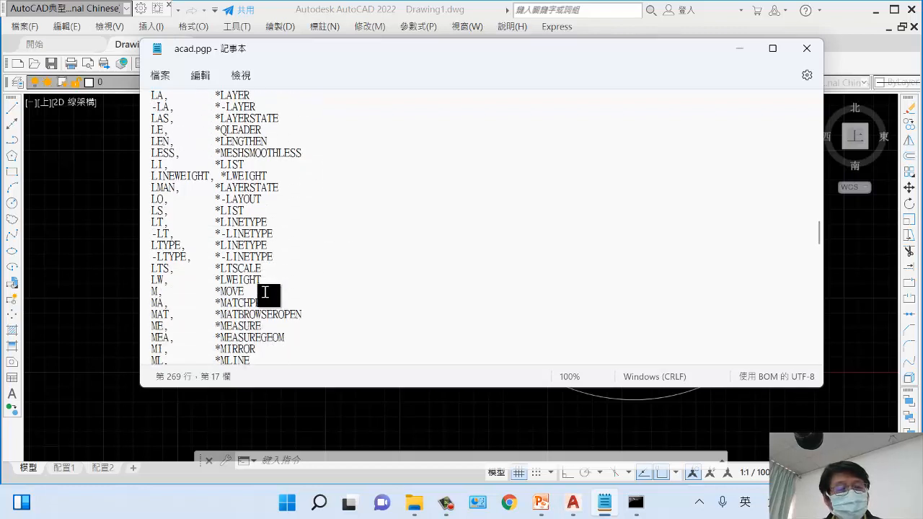
scroll(265, 292, "down", 20)
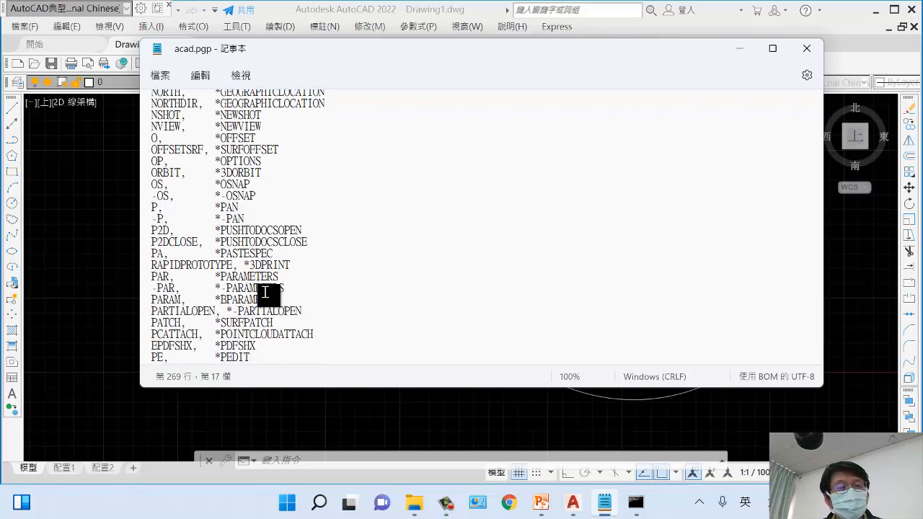
scroll(265, 292, "down", 20)
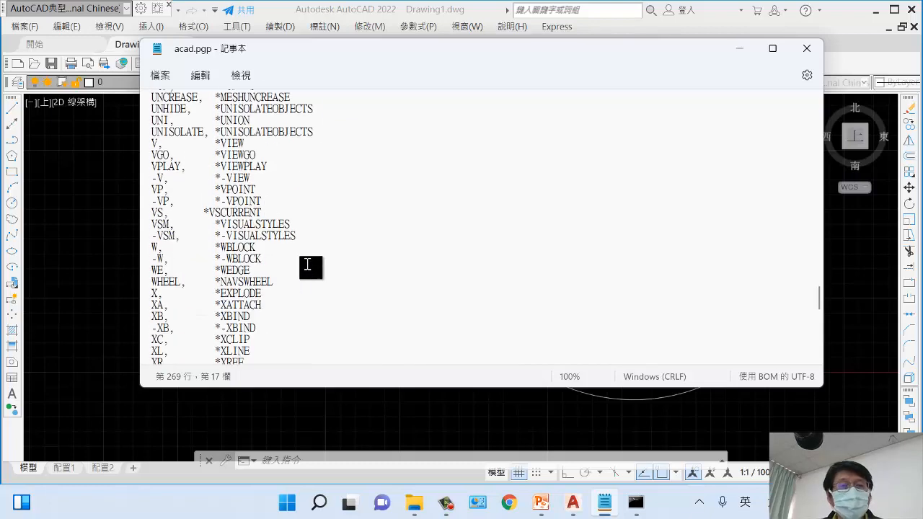
left_click(744, 54)
Switch to PowerPoint, read the 精簡指令 slide on editing acad.pgp, and return to the desktop.
left_click(542, 501)
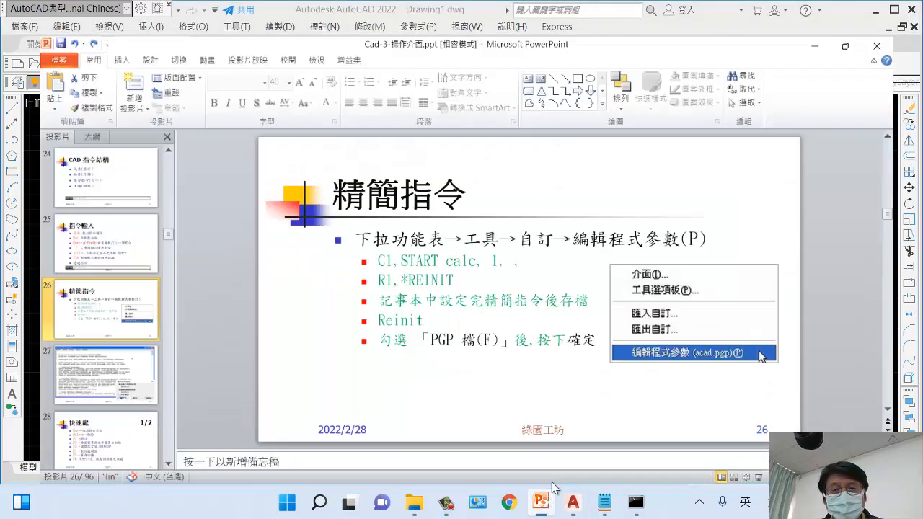
left_click(446, 504)
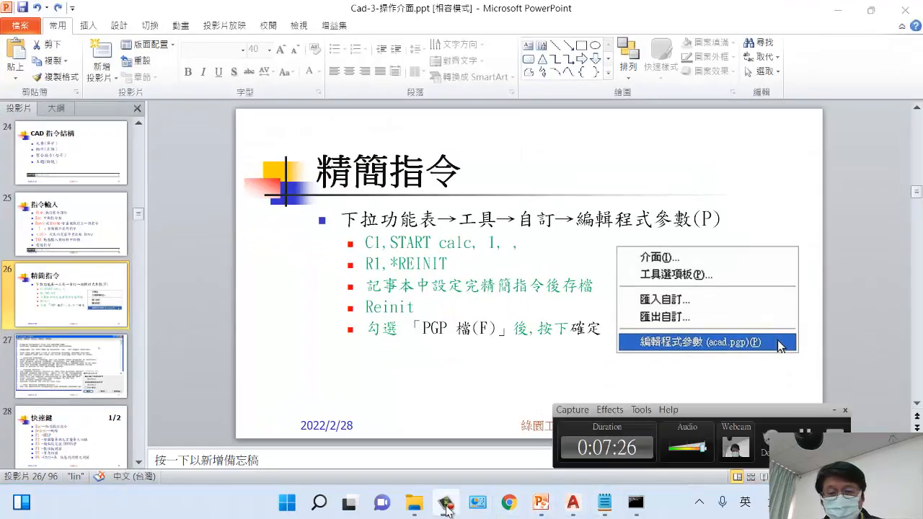
left_click(542, 503)
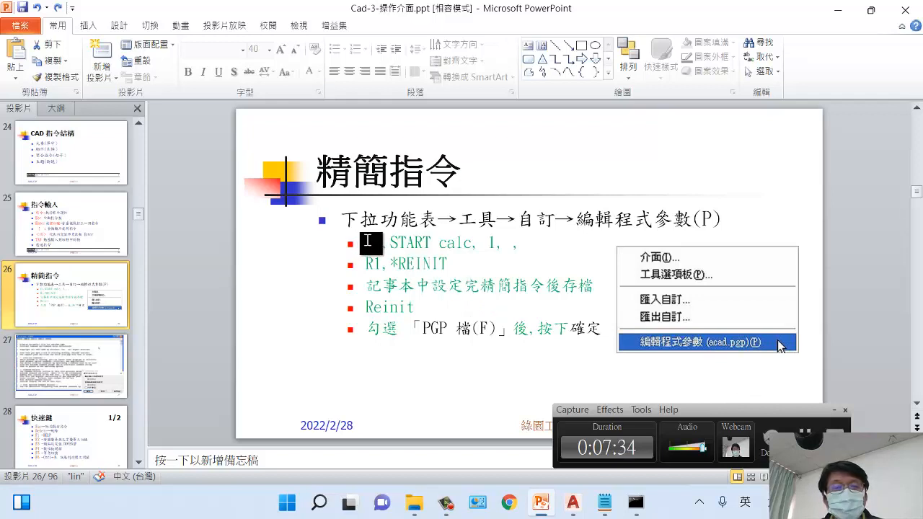
left_click(833, 410)
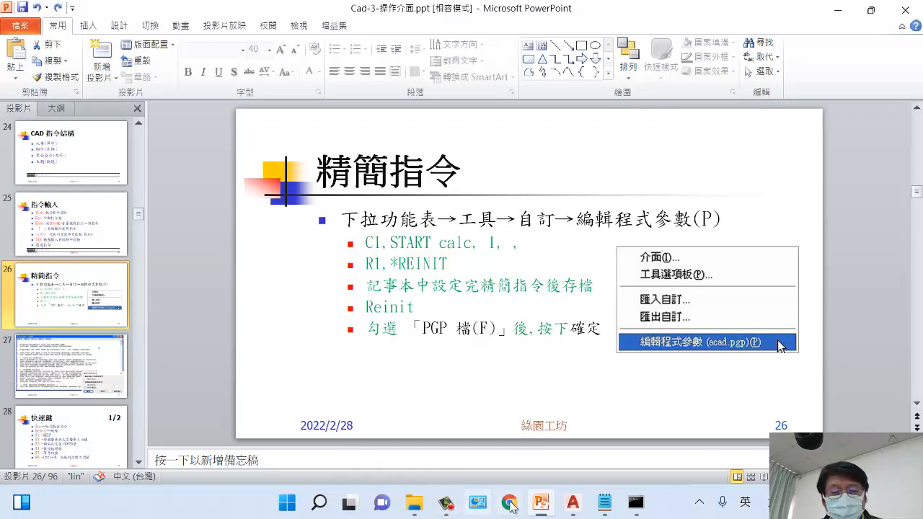
left_click(907, 22)
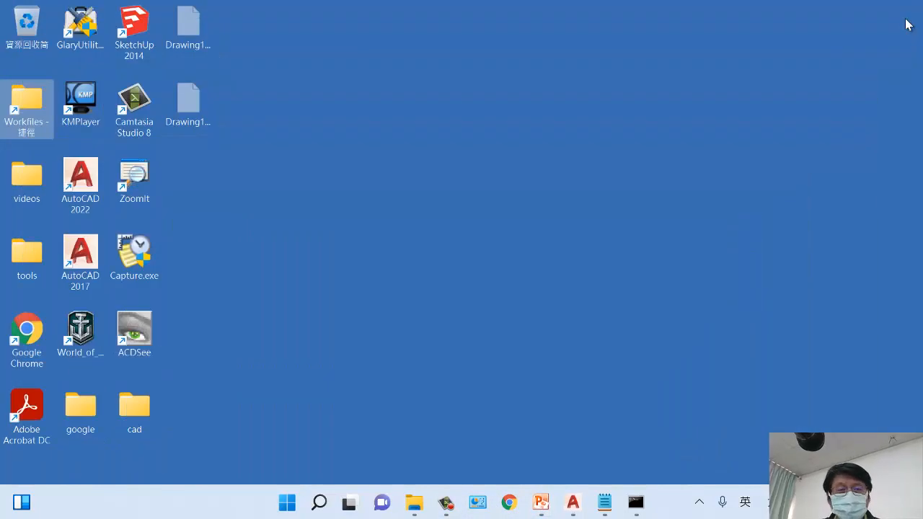
Launch Calculator (小算盤) from Start and inspect the options available for its pinned shortcut.
left_click(295, 504)
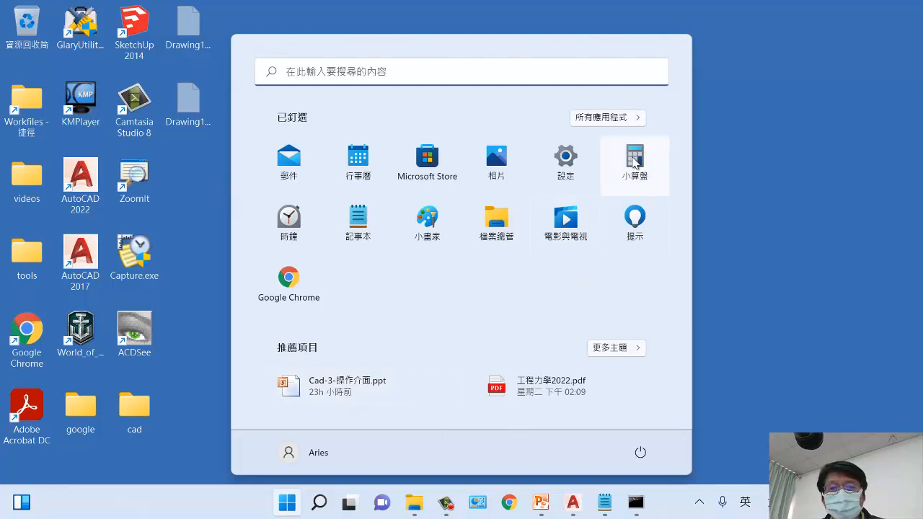
left_click(634, 160)
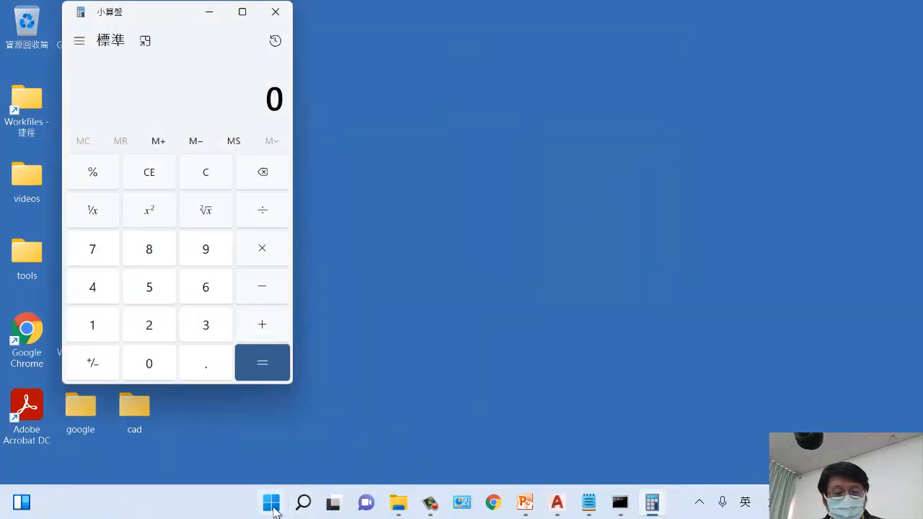
left_click(272, 504)
right_click(637, 156)
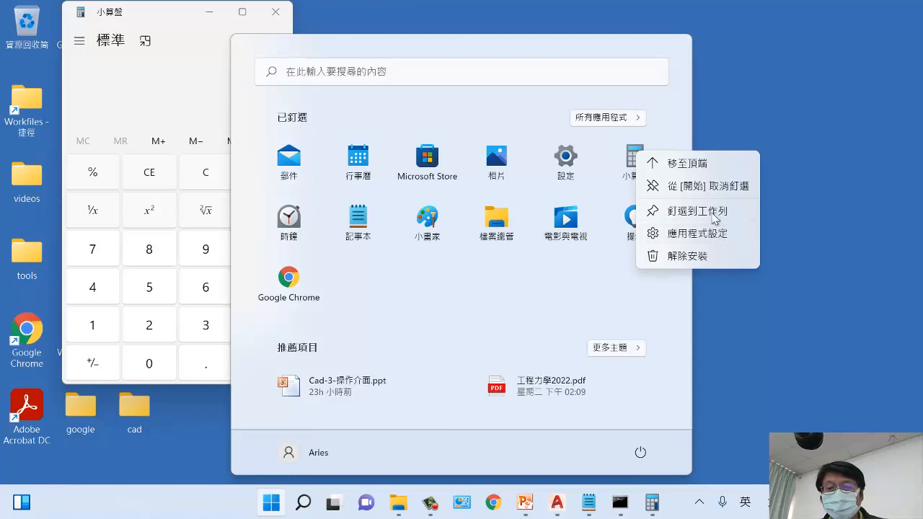
right_click(630, 145)
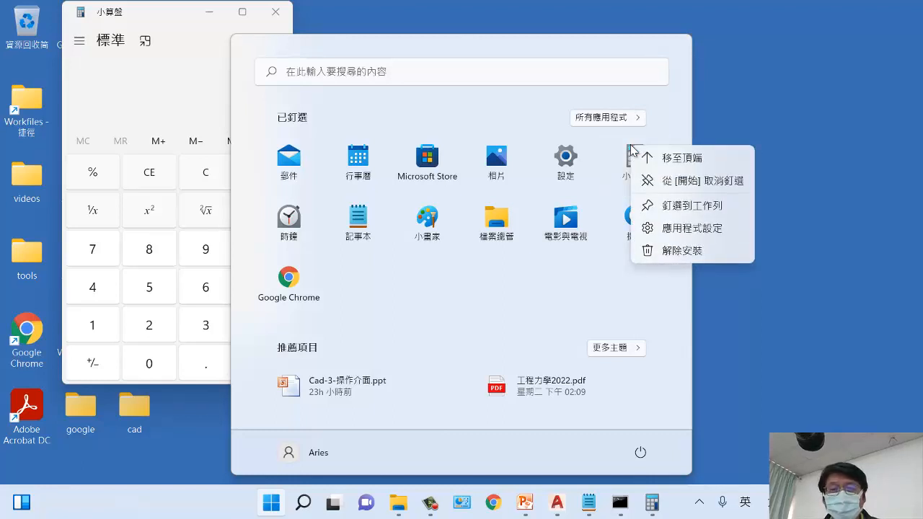
key("Escape")
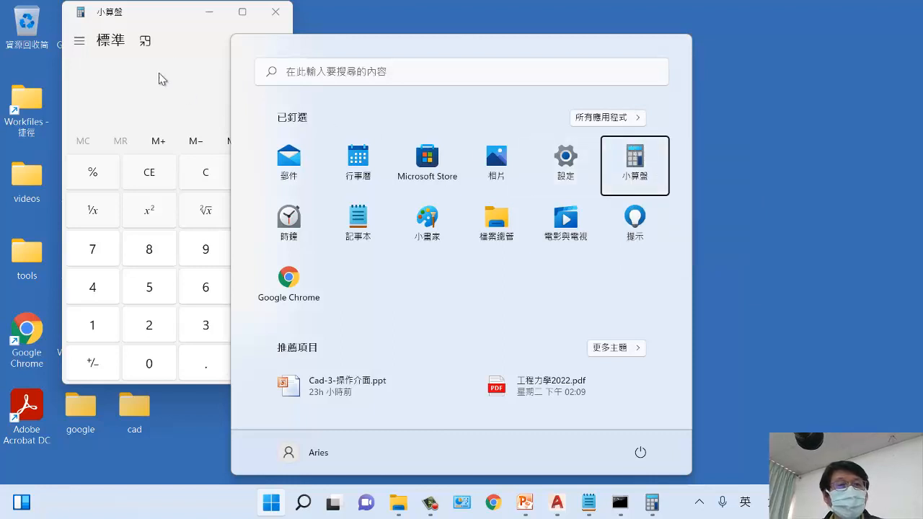
Examine Calculator's settings, including its app theme options, and close Calculator.
left_click(174, 15)
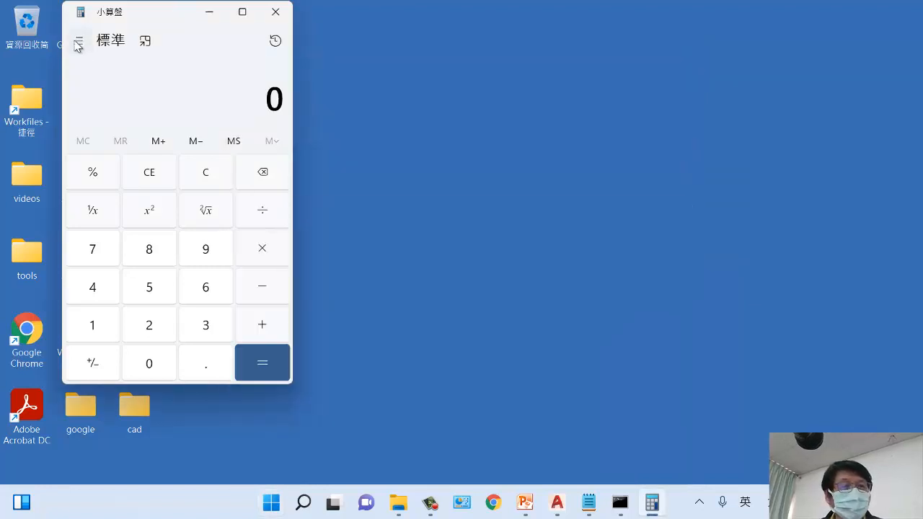
left_click(79, 43)
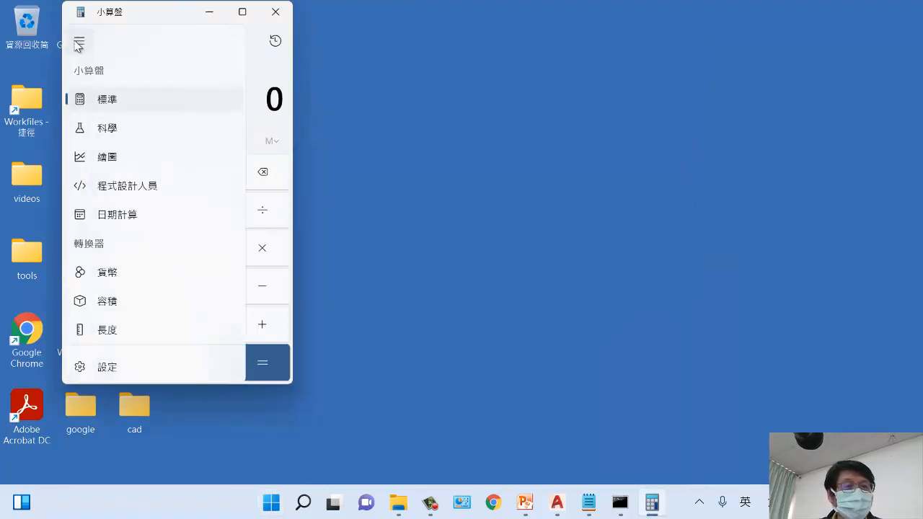
left_click(117, 369)
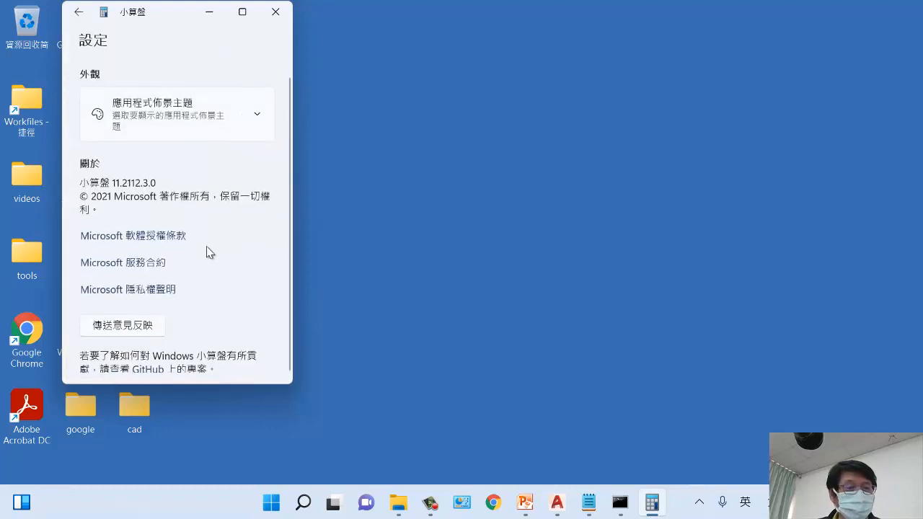
scroll(217, 218, "down", 1)
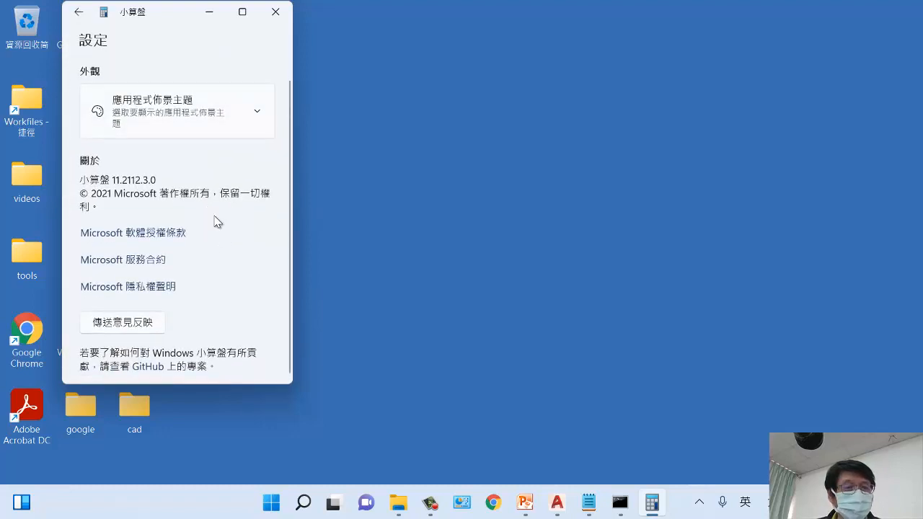
scroll(215, 221, "up", 1)
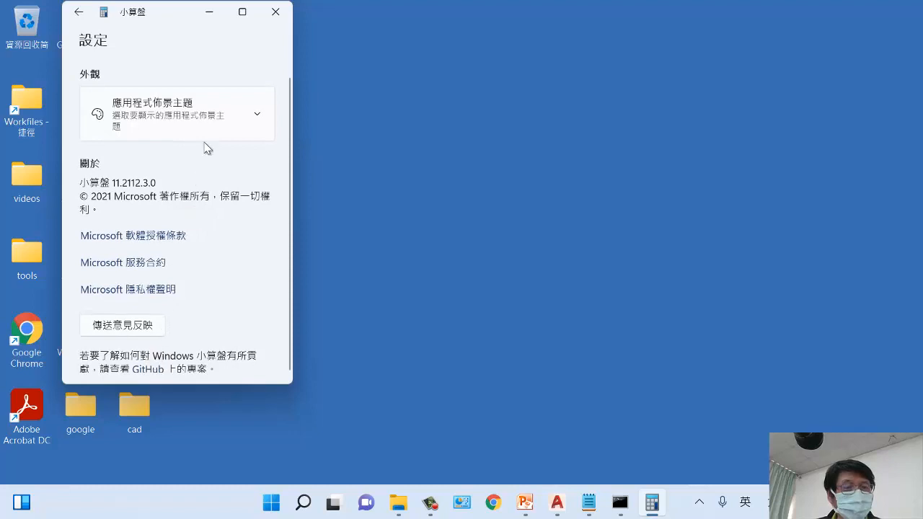
left_click(258, 114)
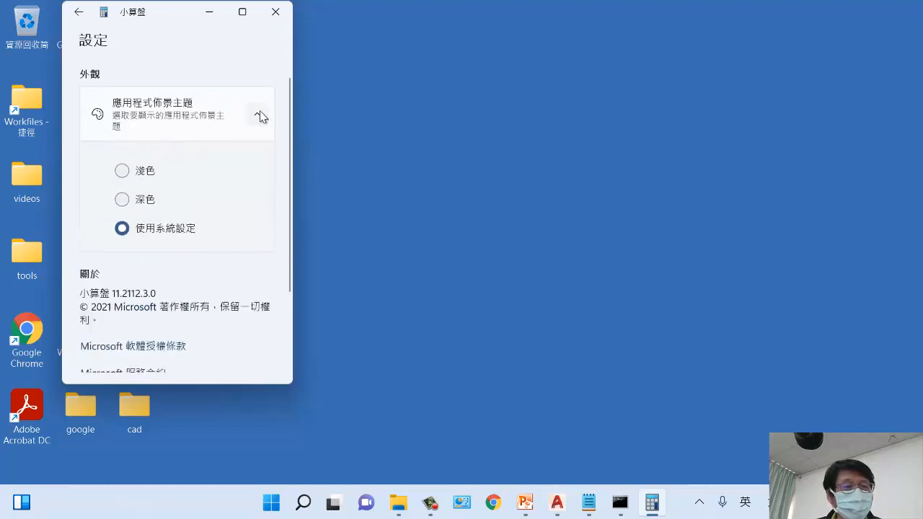
left_click(260, 115)
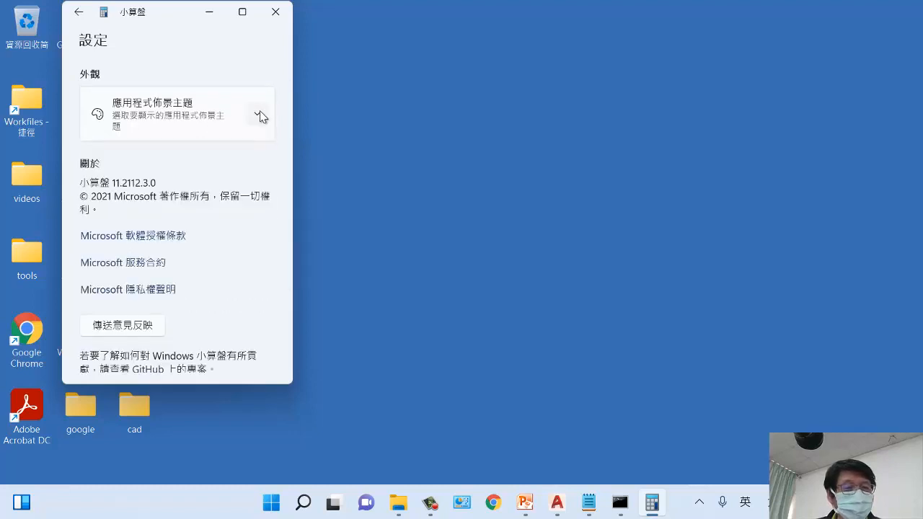
left_click(275, 11)
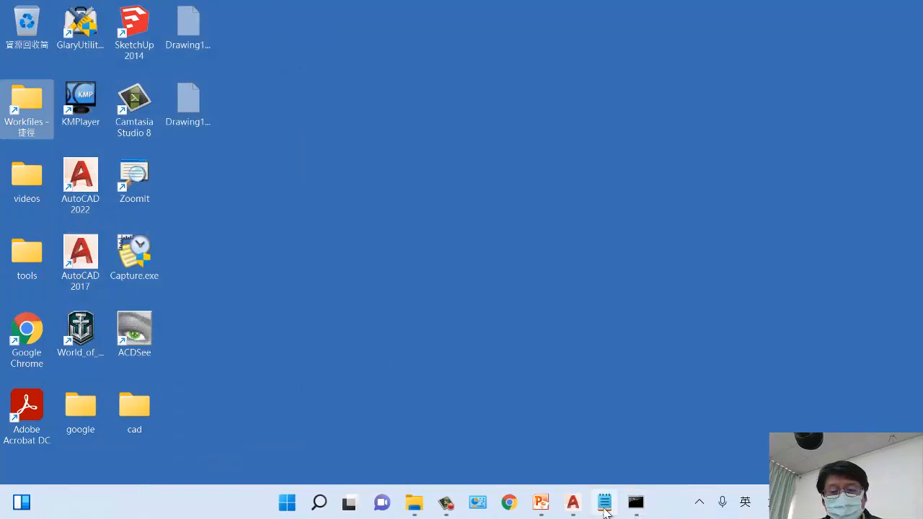
Reopen acad.pgp and place the text cursor on the blank line directly above the 3A alias.
left_click(606, 503)
scroll(577, 279, "up", 10)
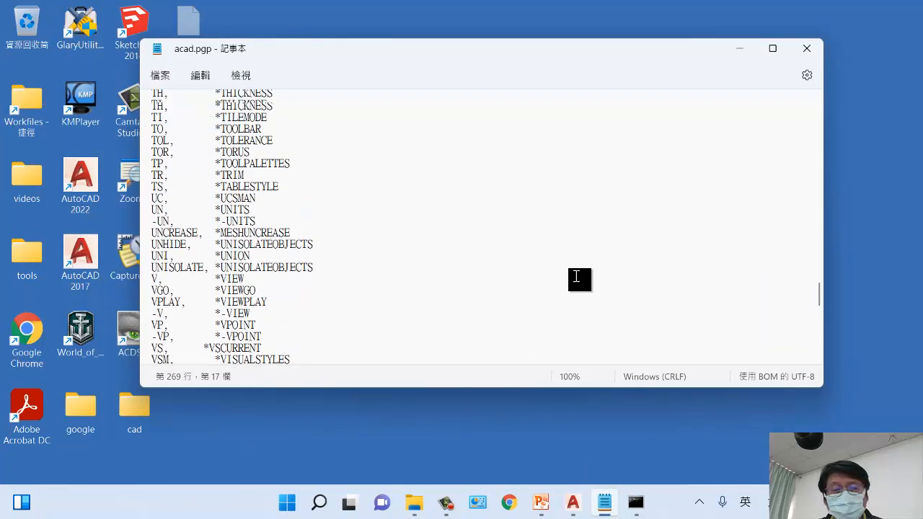
scroll(576, 278, "up", 20)
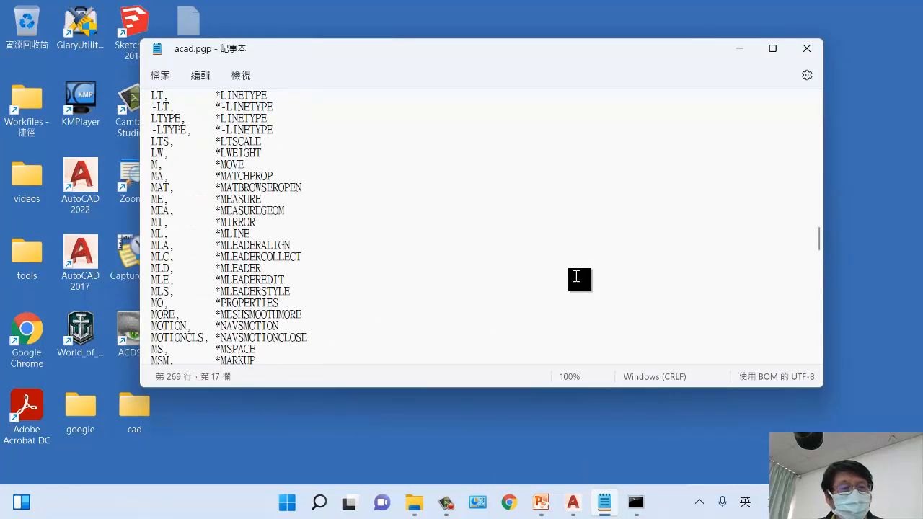
scroll(438, 270, "up", 20)
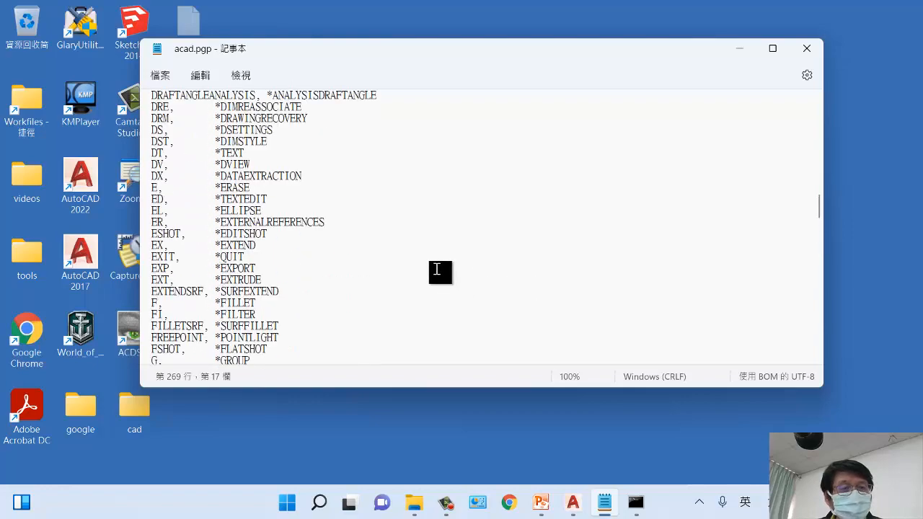
scroll(438, 270, "up", 20)
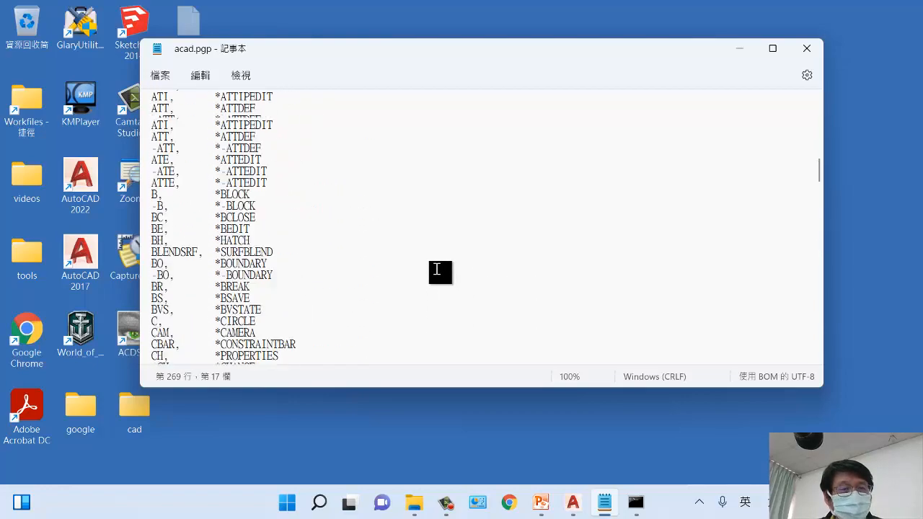
scroll(438, 270, "up", 15)
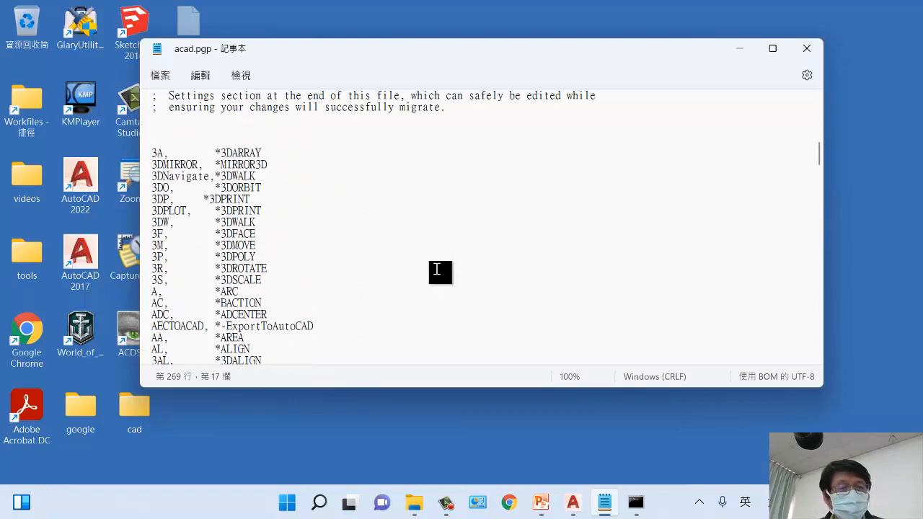
left_click(159, 142)
Copy "C1,START calc, 1, ," from the 精簡指令 slide in PowerPoint into acad.pgp above the 3A alias.
left_click(540, 503)
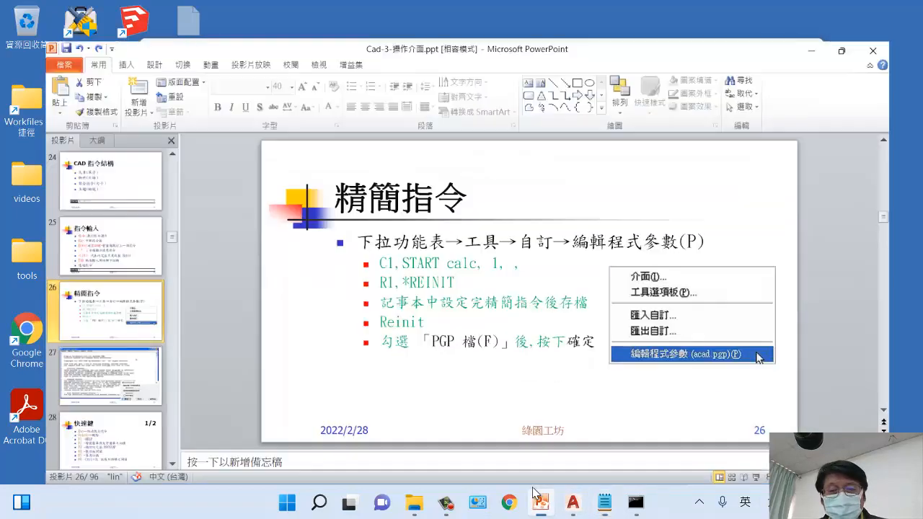
left_click_drag(365, 244, 529, 244)
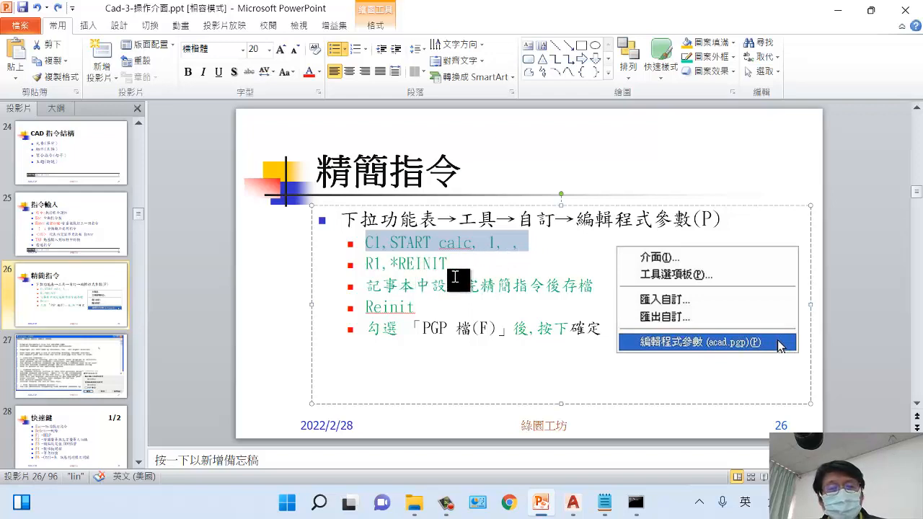
left_click(524, 252)
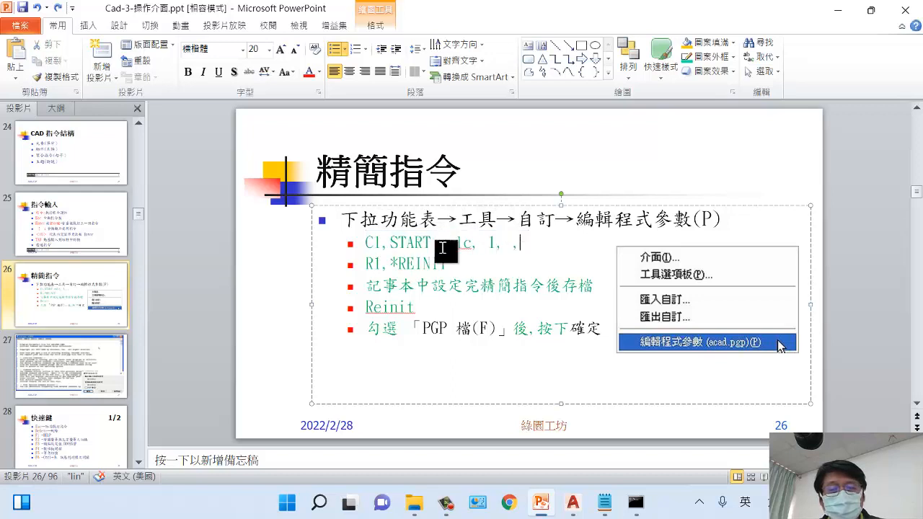
triple_click(467, 242)
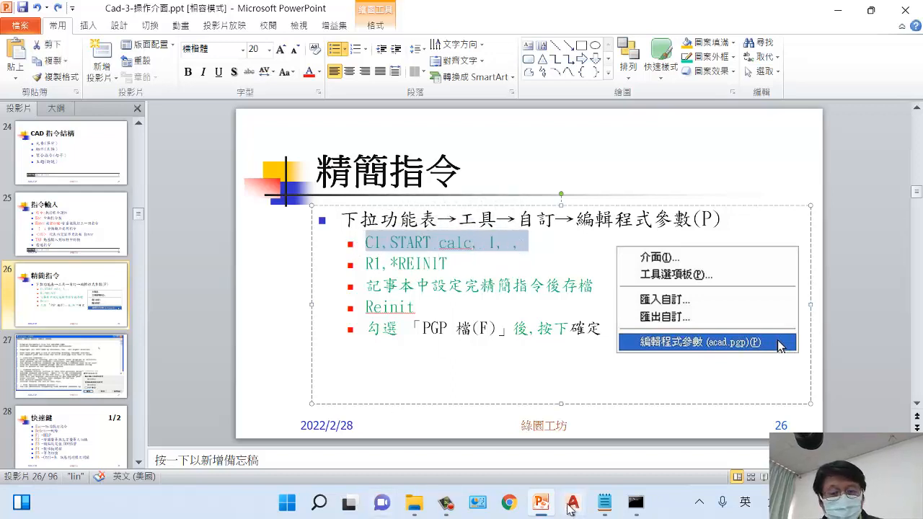
mouse_move(542, 507)
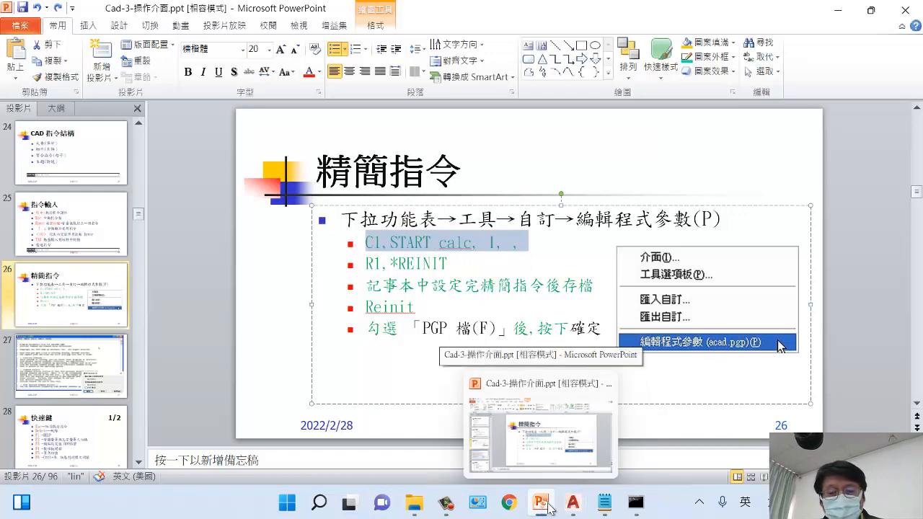
left_click(604, 502)
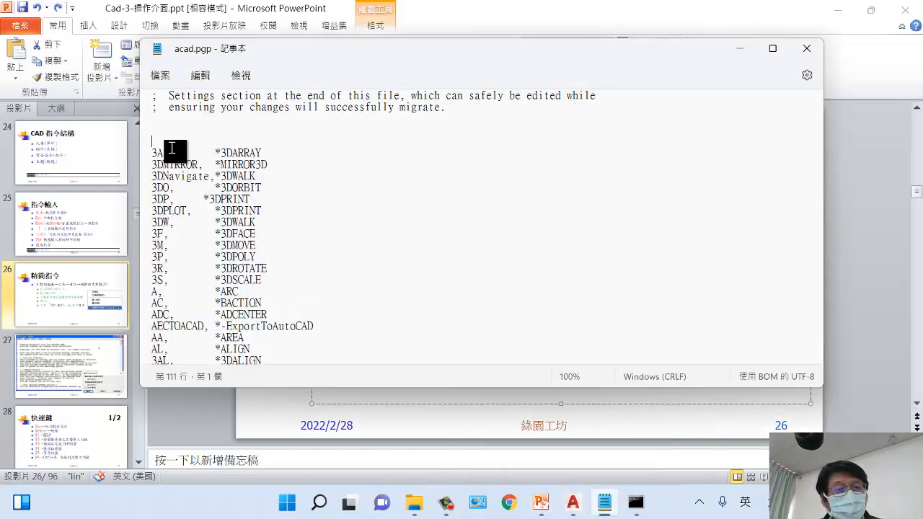
type("C:START calc, 1, ,")
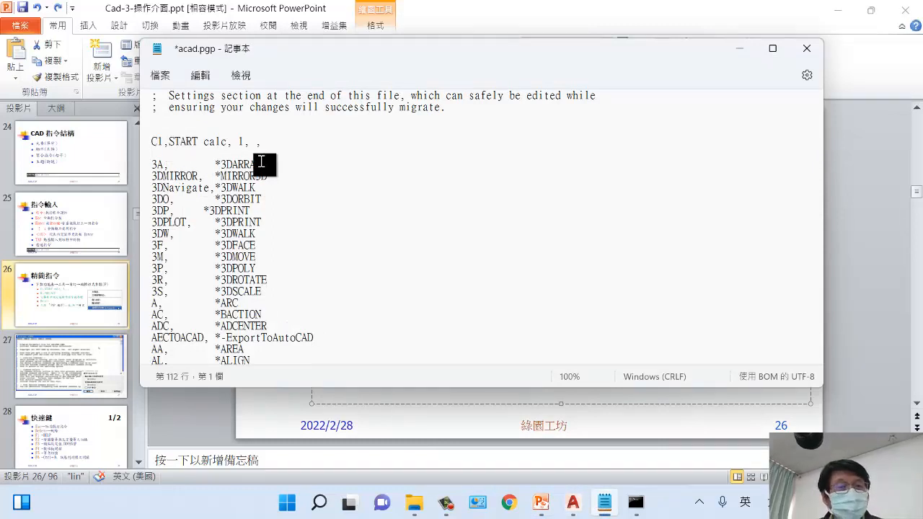
left_click(163, 144)
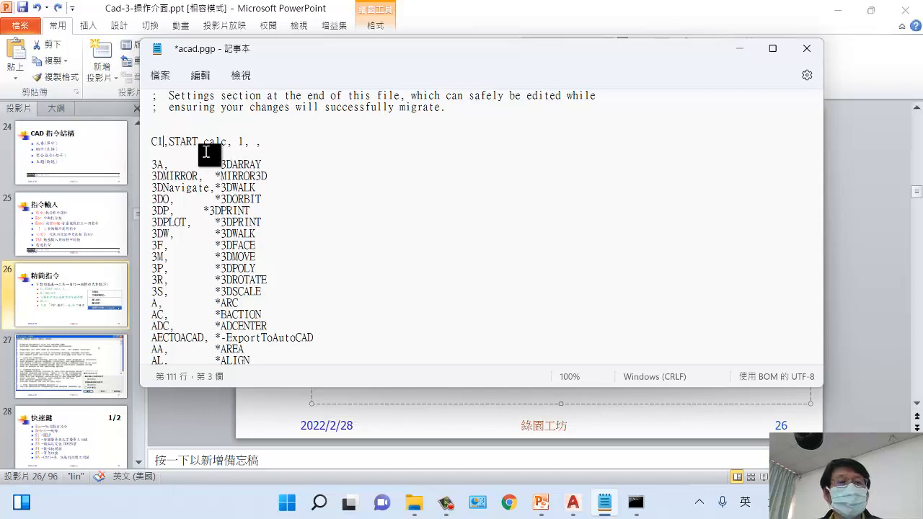
Copy "R1,*REINIT" from the PowerPoint slide into acad.pgp below the C1 line and remove the extra blank line.
left_click(541, 503)
left_click_drag(368, 262, 464, 265)
key("ctrl+c")
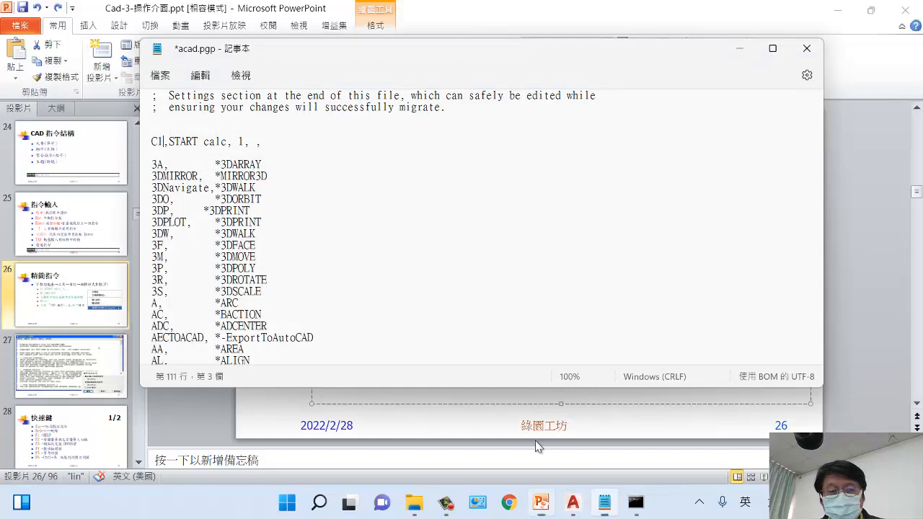
left_click(603, 502)
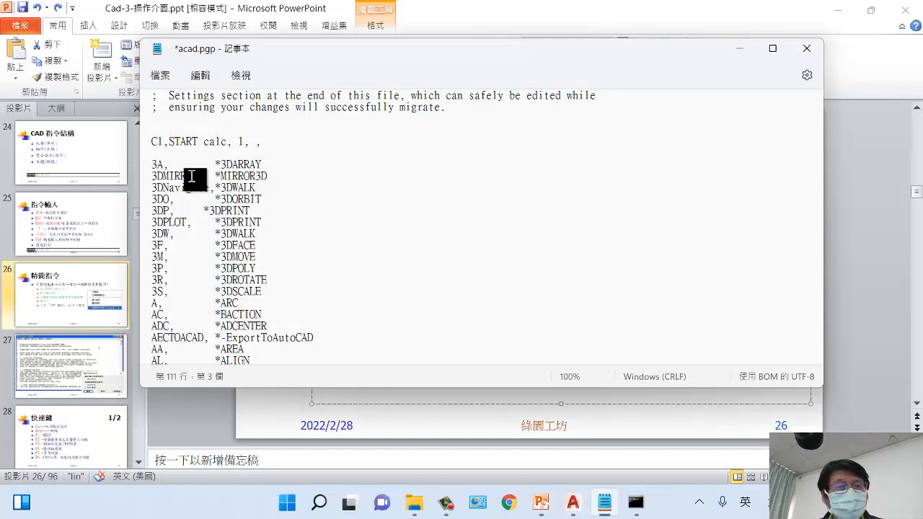
key("ctrl+v")
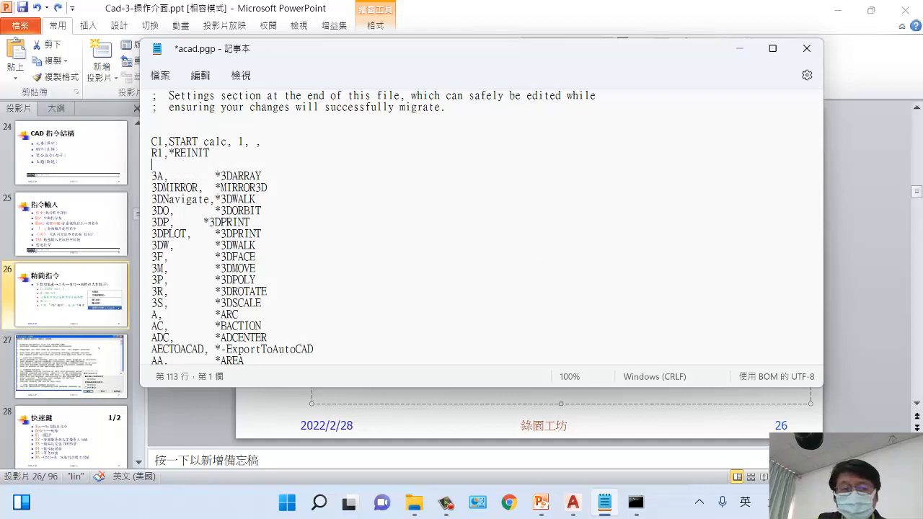
key("Delete")
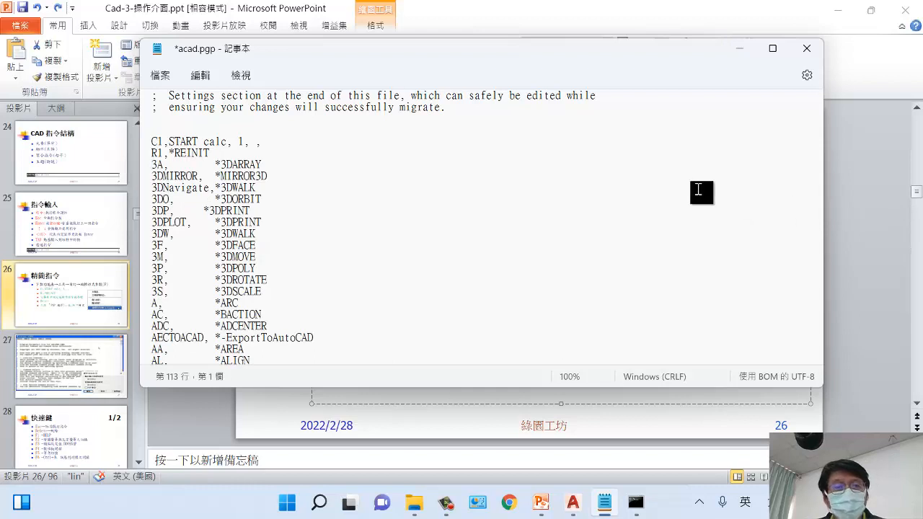
Save acad.pgp, minimize it, and return to the 精簡指令 slide in PowerPoint.
left_click(154, 78)
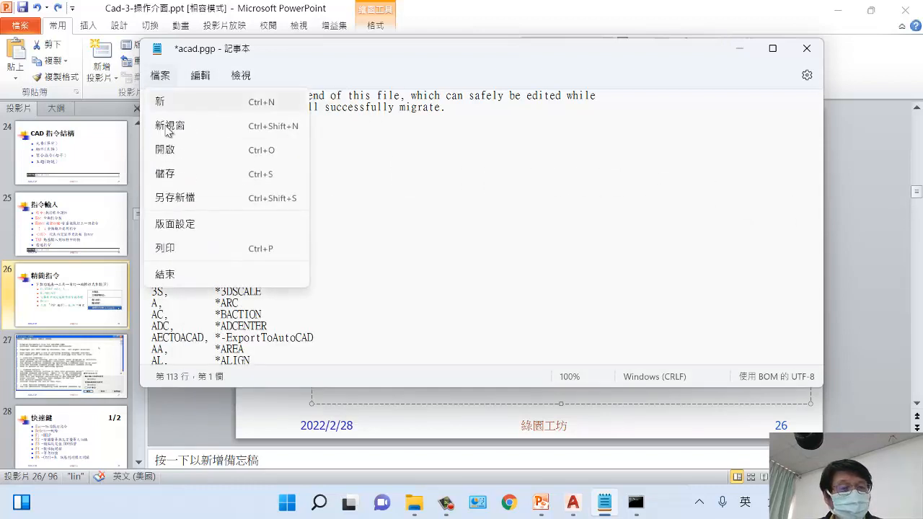
left_click(176, 174)
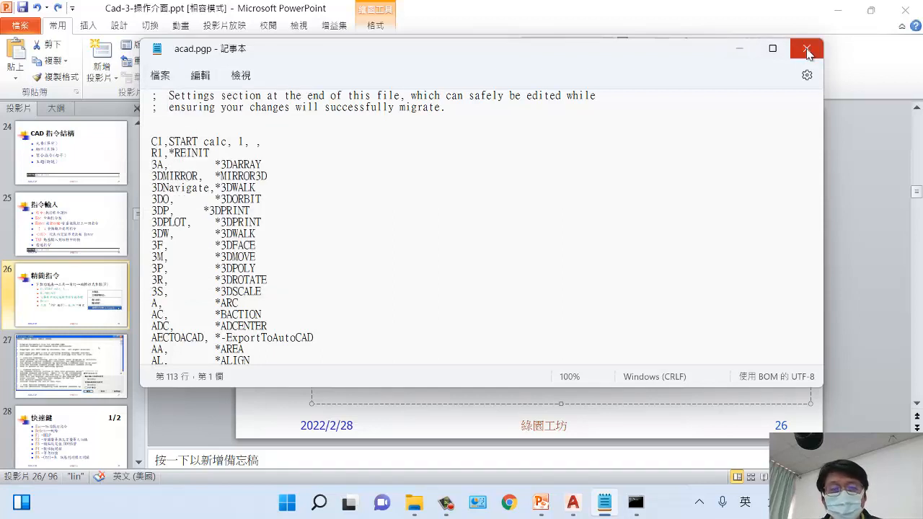
left_click(747, 52)
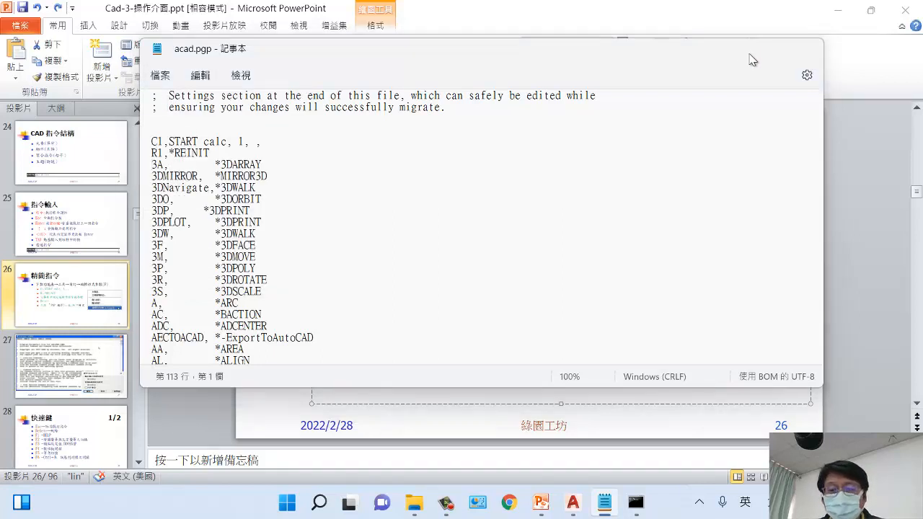
left_click(540, 503)
left_click(540, 503)
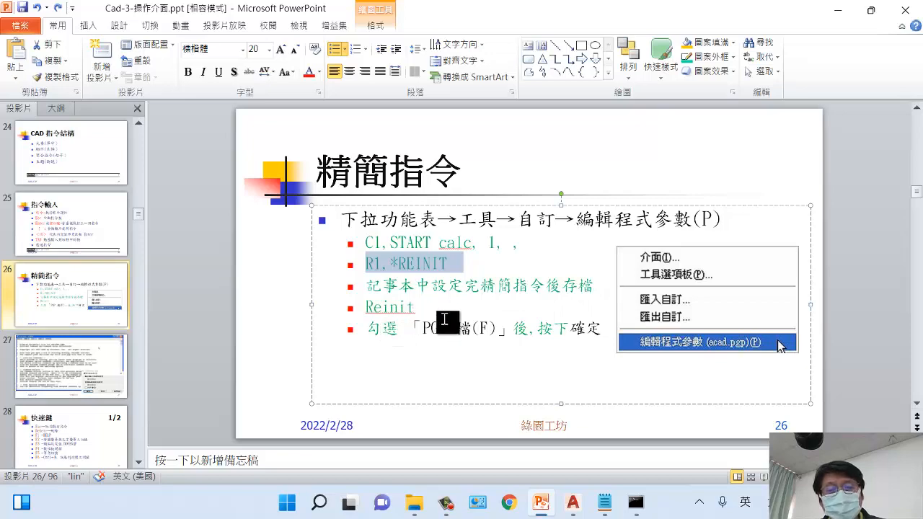
Switch to AutoCAD and run REINIT with the PGP 檔 option enabled to reload the alias file.
left_click(572, 502)
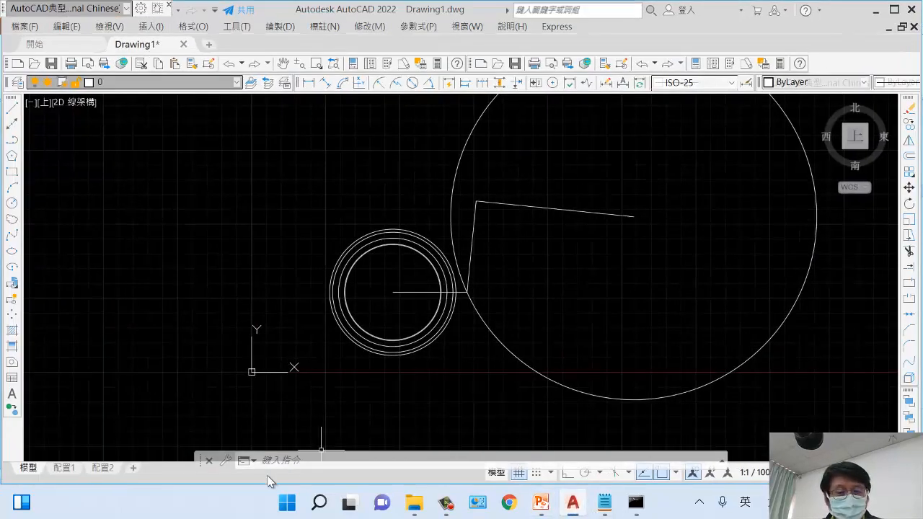
left_click(307, 460)
type("re")
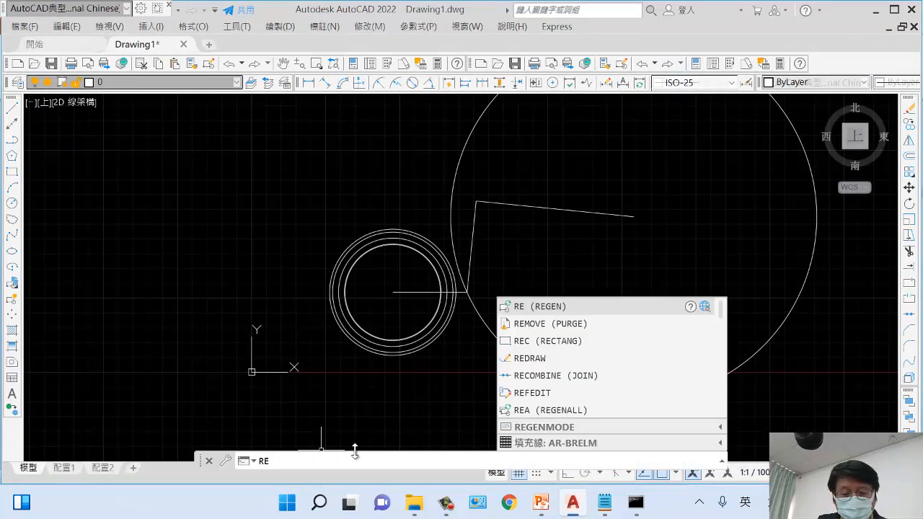
type("init")
key("Return")
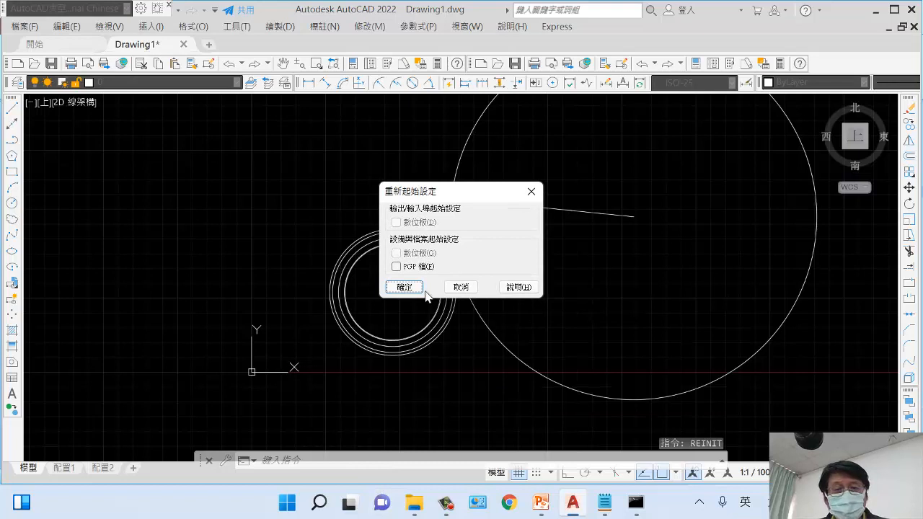
left_click(397, 267)
left_click(405, 287)
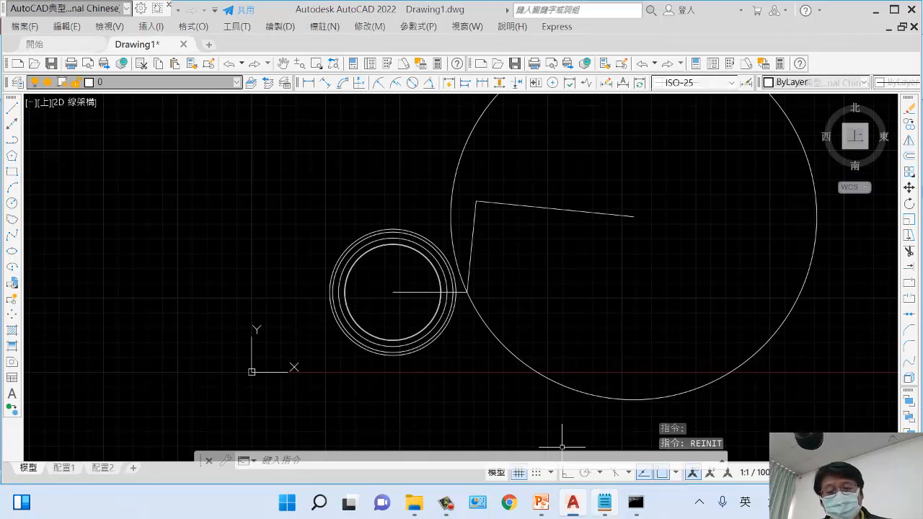
Review the R1 and C1 alias names in acad.pgp and minimize the file.
mouse_move(605, 502)
left_click(598, 426)
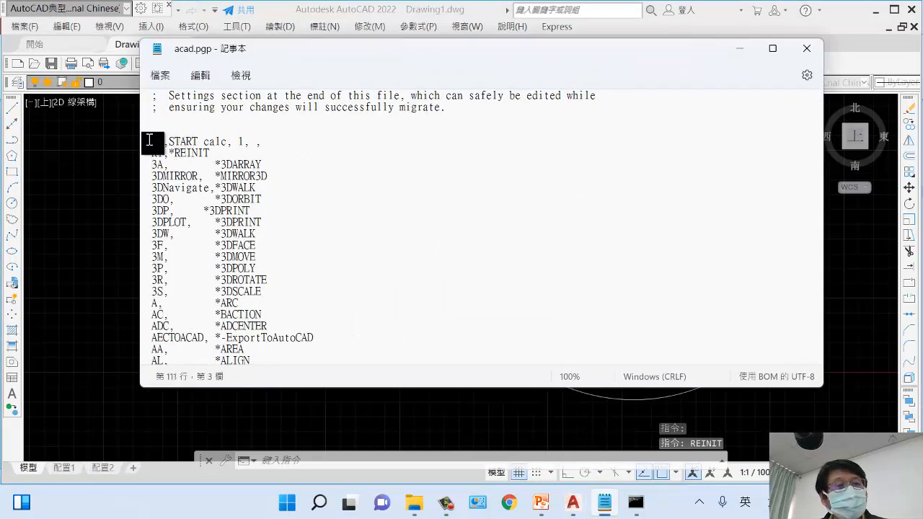
double_click(158, 153)
double_click(156, 142)
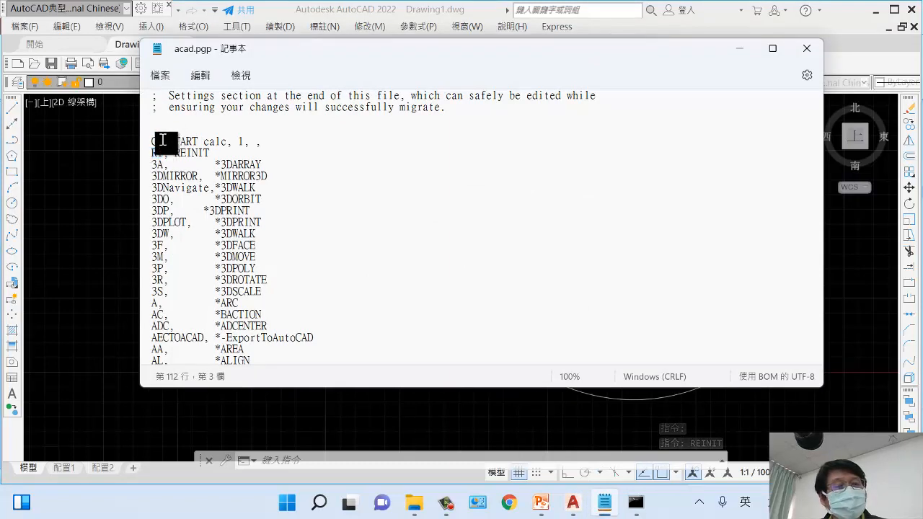
left_click(740, 48)
Run the C1 alias in AutoCAD to launch Calculator (小算盤) and minimize Calculator.
type("c1")
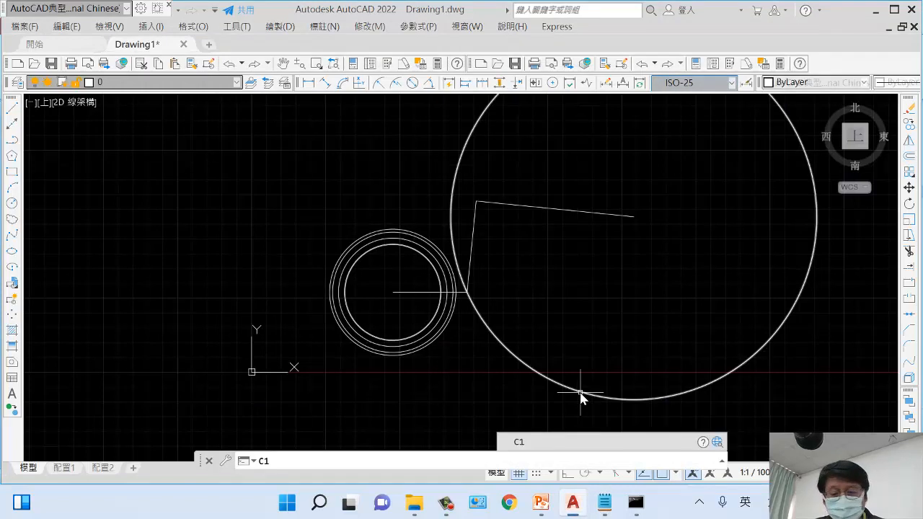
key("Return")
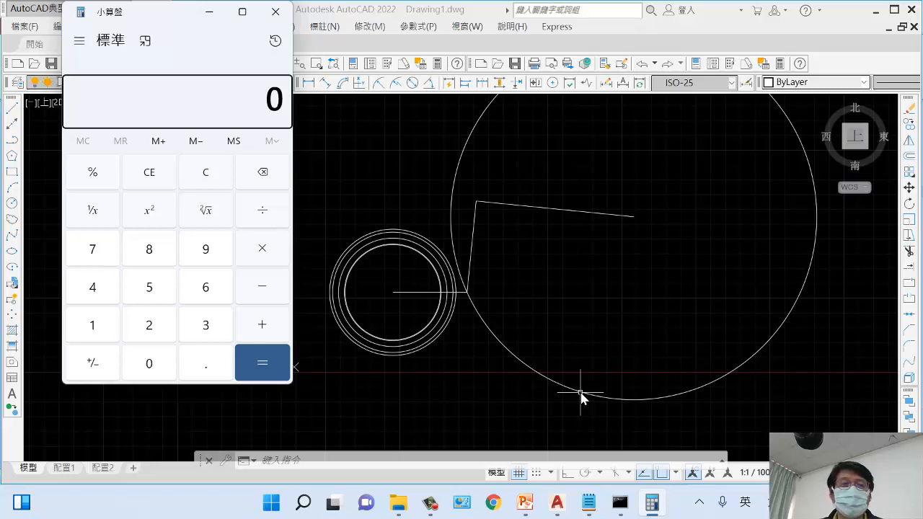
left_click(209, 13)
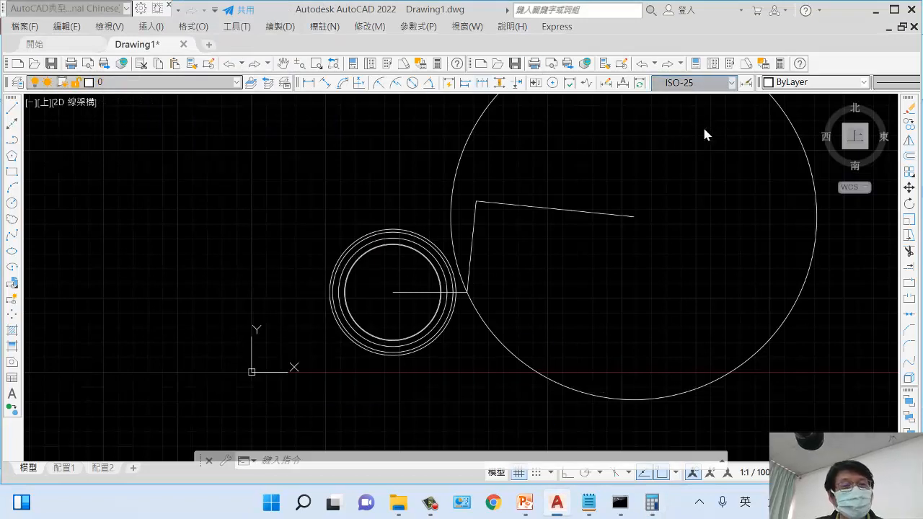
Open AutoCAD's QuickCalc (快速計算器), enlarge it to show the full number pad, and restore Windows Calculator for comparison.
key("ctrl+8")
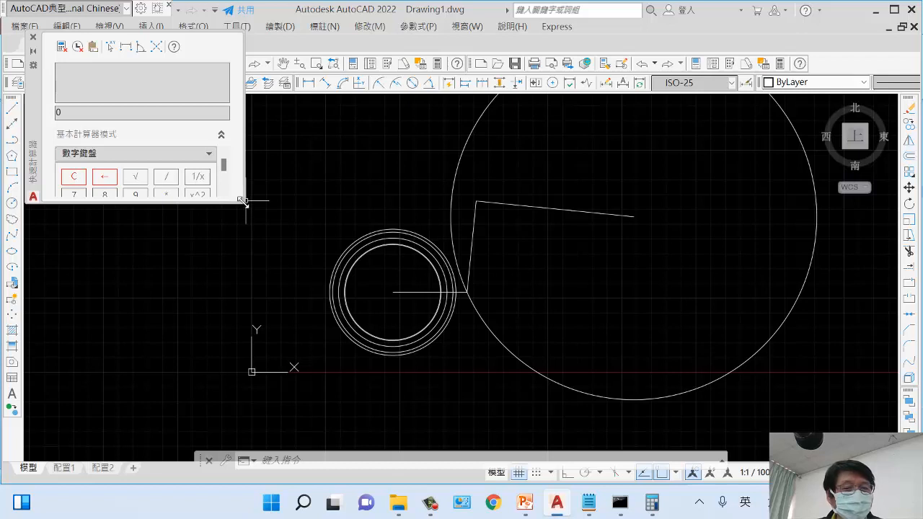
left_click_drag(243, 202, 257, 389)
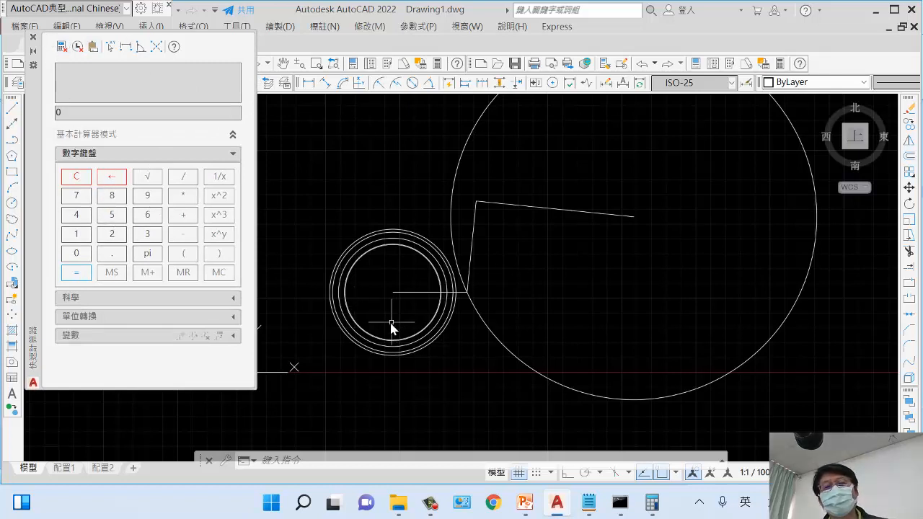
left_click(653, 505)
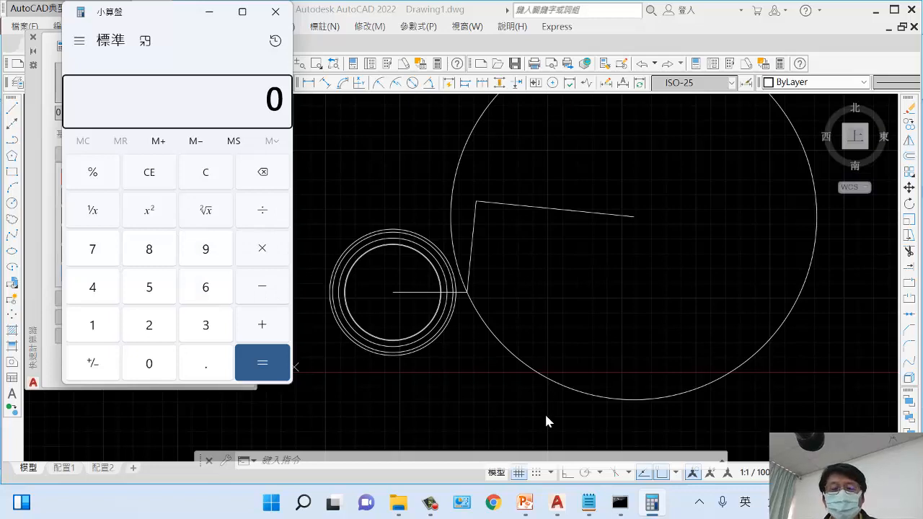
Recheck acad.pgp, switch to PowerPoint, and start the slide show from slide 27.
left_click(588, 503)
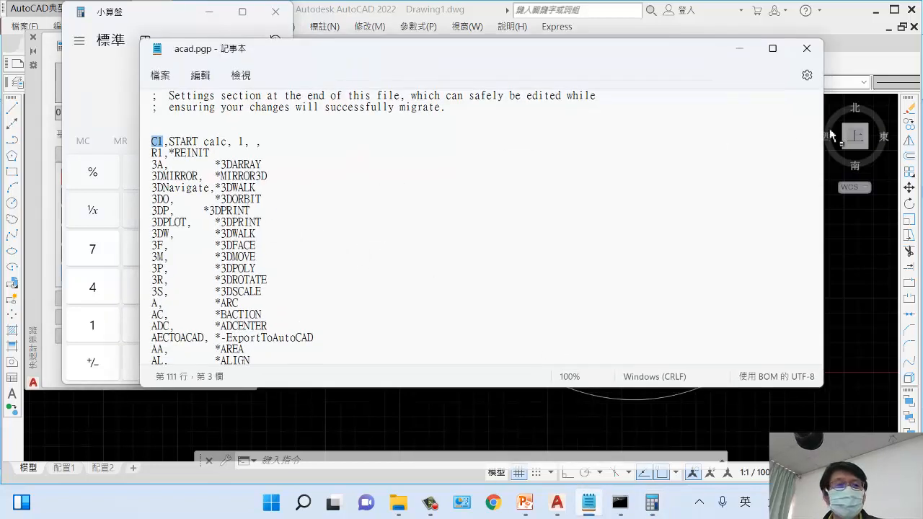
left_click(525, 503)
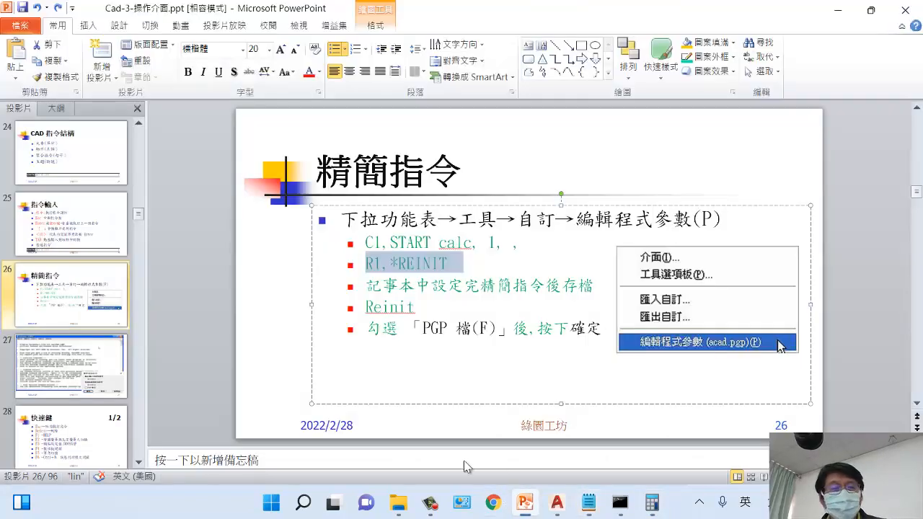
left_click(91, 367)
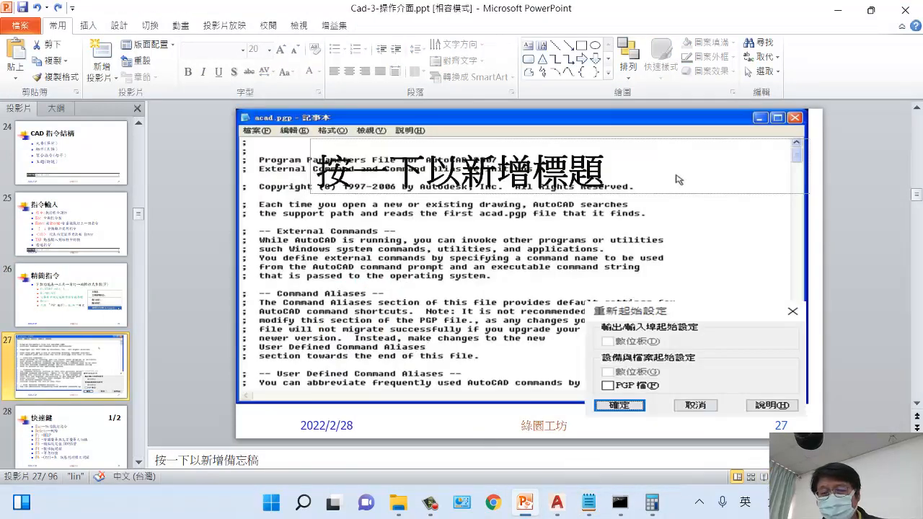
key("shift+F5")
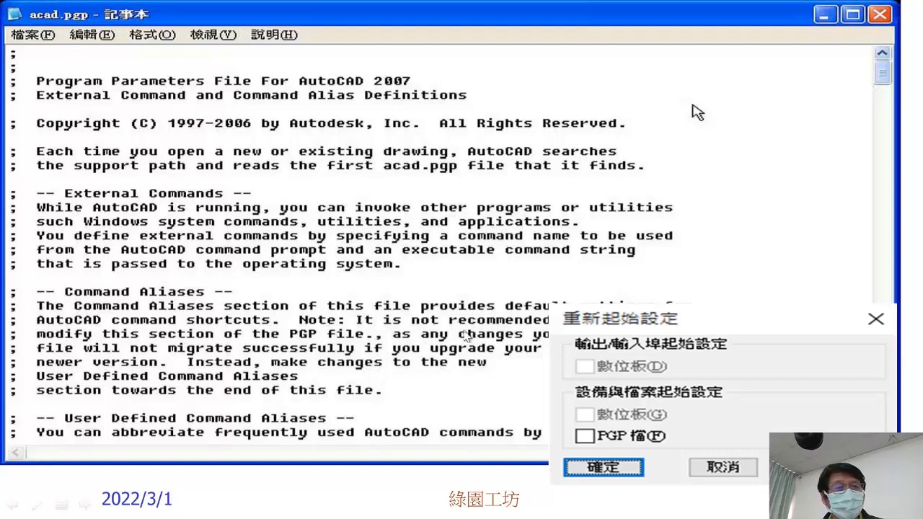